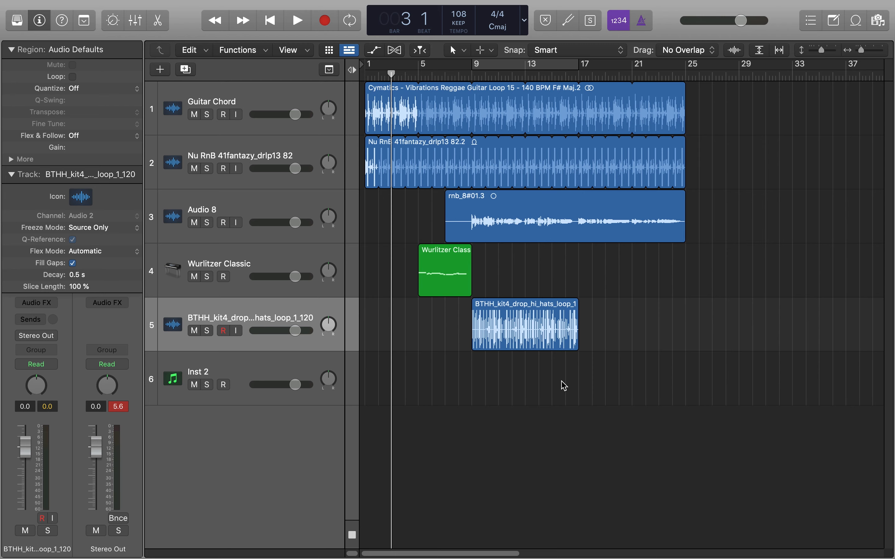
Zoom the Tracks area horizontally in and back out to adjust the timeline scale.
key(super+Right)
key(super+Right)
key(super+Right)
key(super+Left)
key(super+Left)
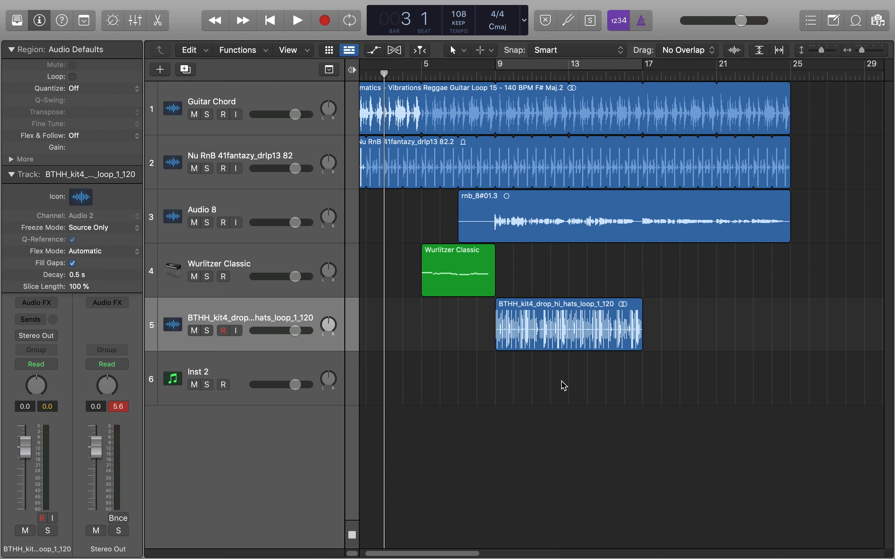
Zoom the Tracks area vertically out and in, leaving taller tracks that show stereo waveforms.
key(super+Up)
key(super+Up)
key(super+Up)
key(super+Down)
key(super+Down)
key(super+Down)
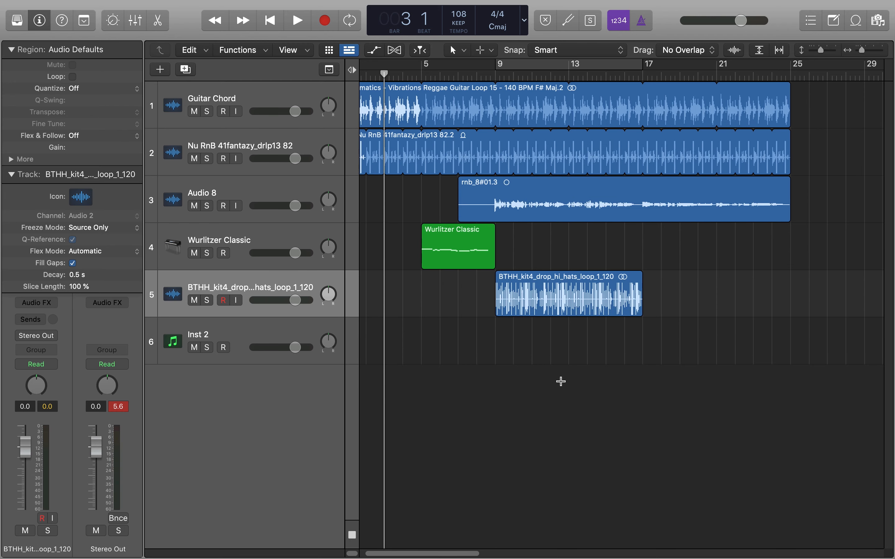
key(super+Down)
key(super+Down)
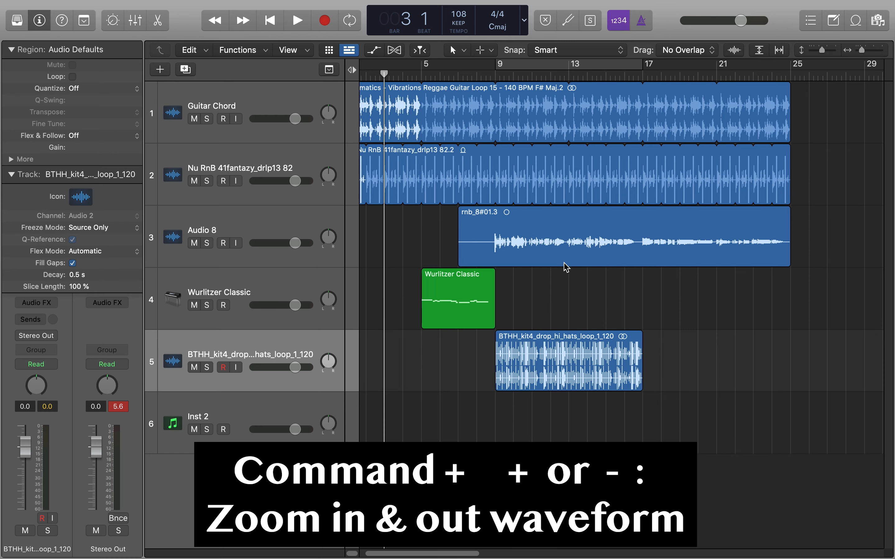
Zoom the audio waveforms in and back out, and widen the visible timeline range slightly.
key(super+plus)
key(super+plus)
key(super+plus)
key(super+minus)
key(super+minus)
key(super+minus)
key(super+Left)
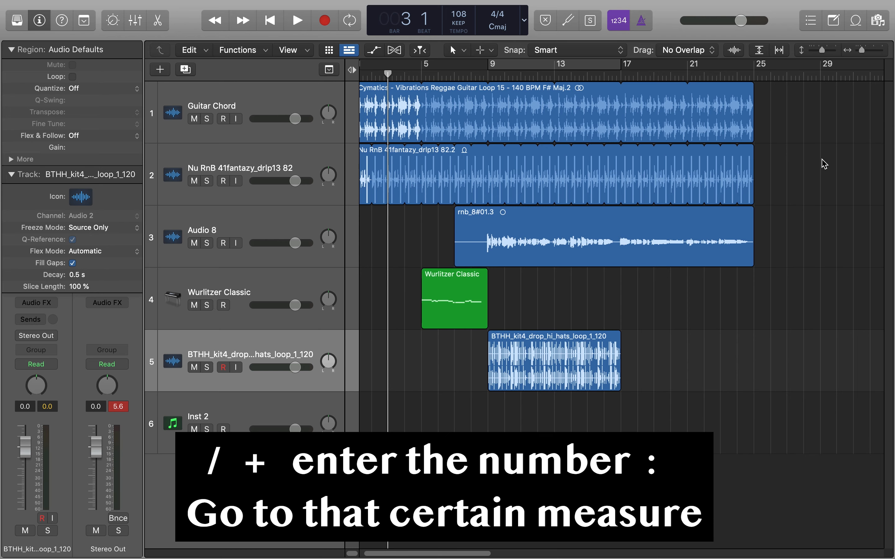
Move the playhead directly to bar 15 by entering the position.
key(slash)
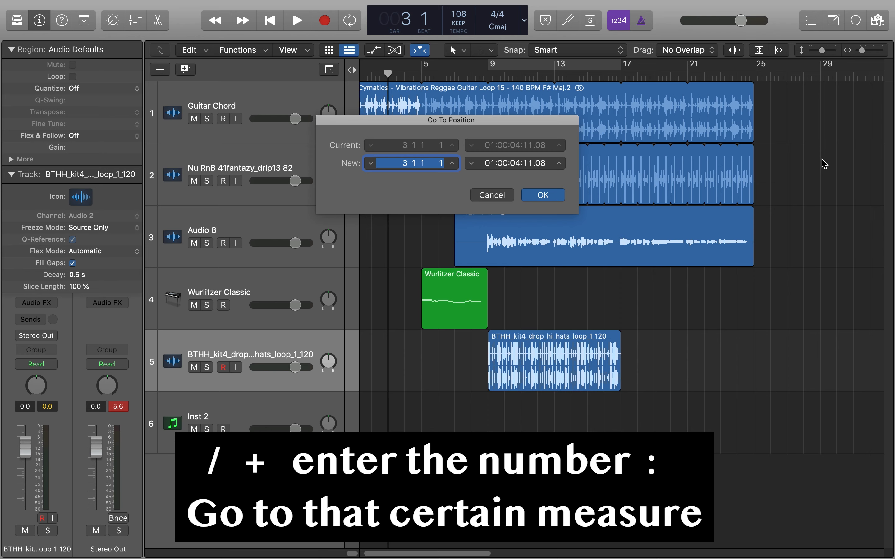
text(15)
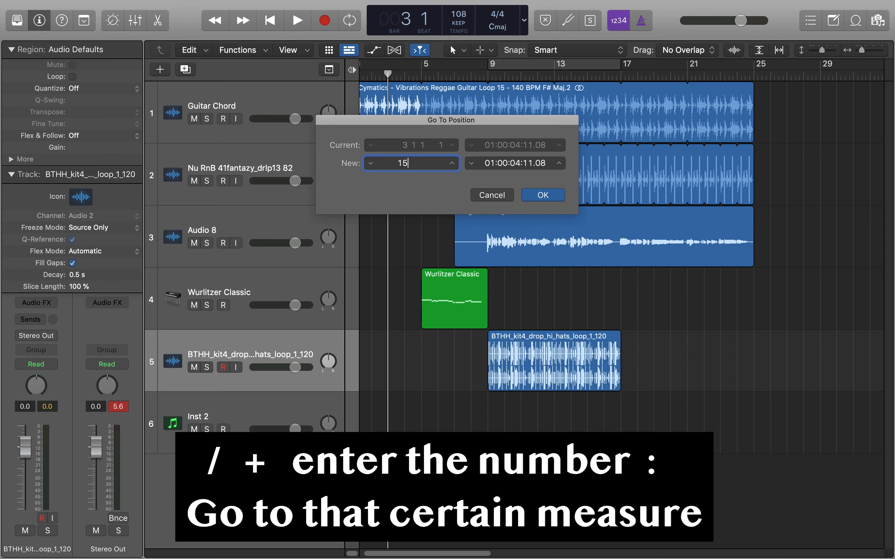
key(Return)
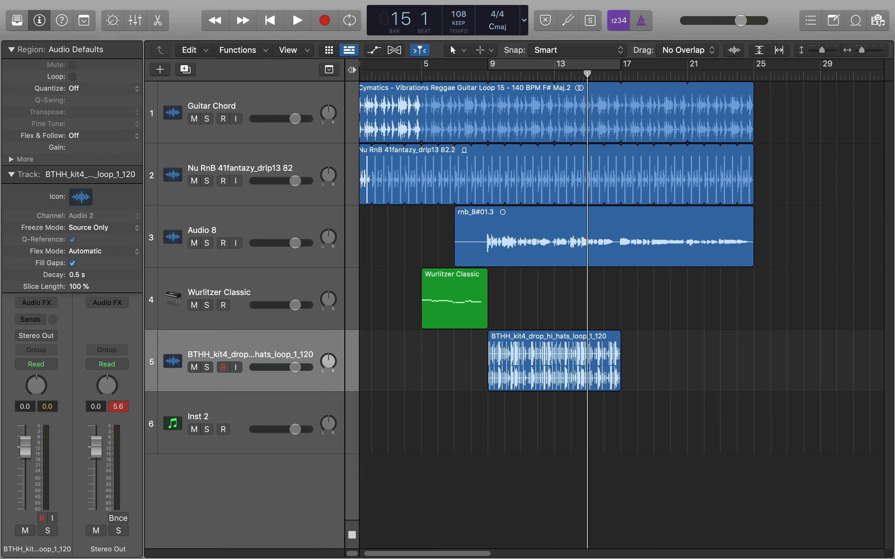
Return the playhead to bar 3 by entering the position.
key(slash)
text(3)
key(Return)
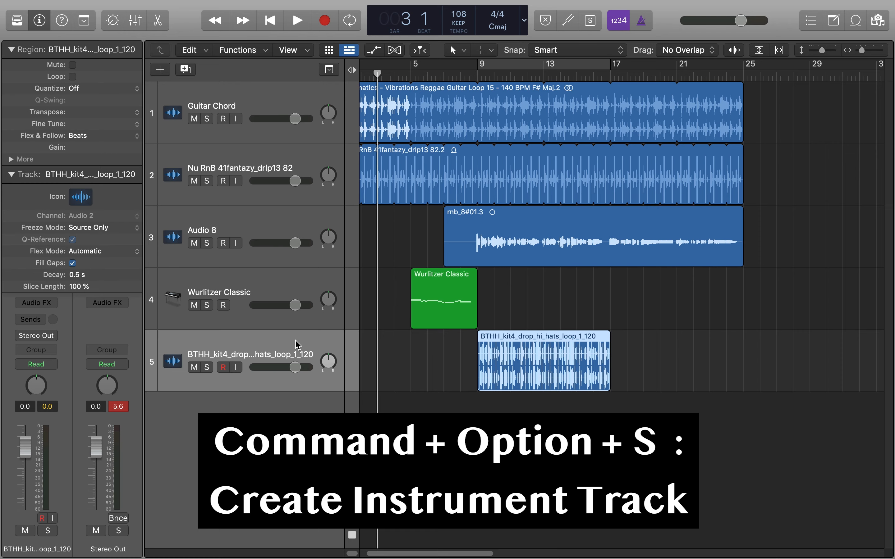
Create a software instrument track and an audio track below the hi-hats loop track.
key(super+alt+s)
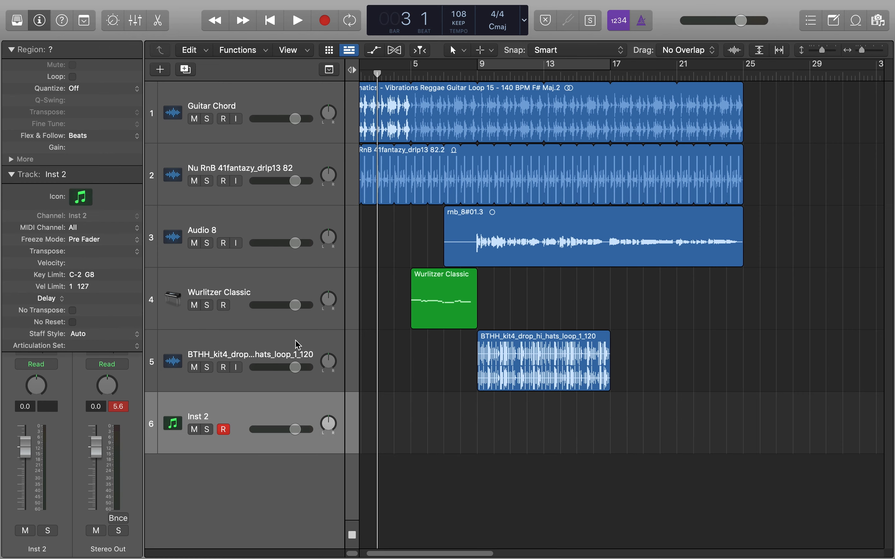
key(super+alt+a)
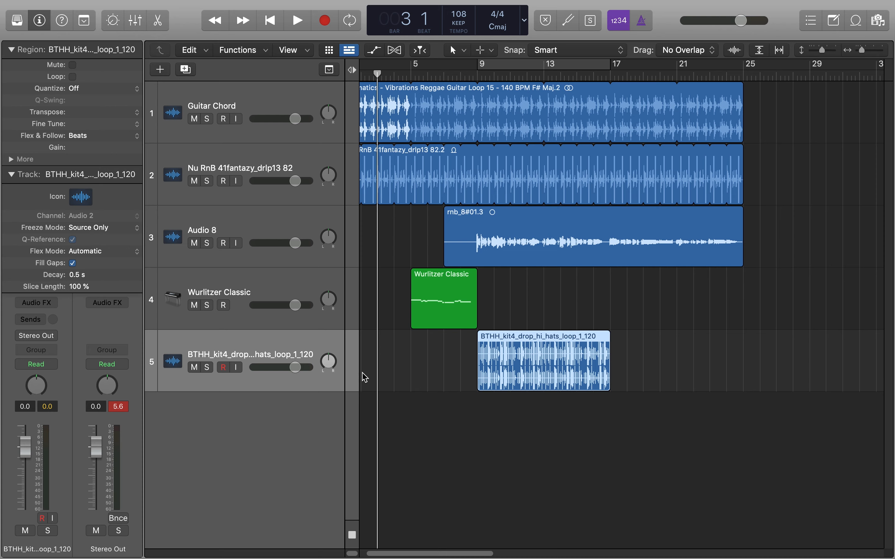
key(alt+super+a)
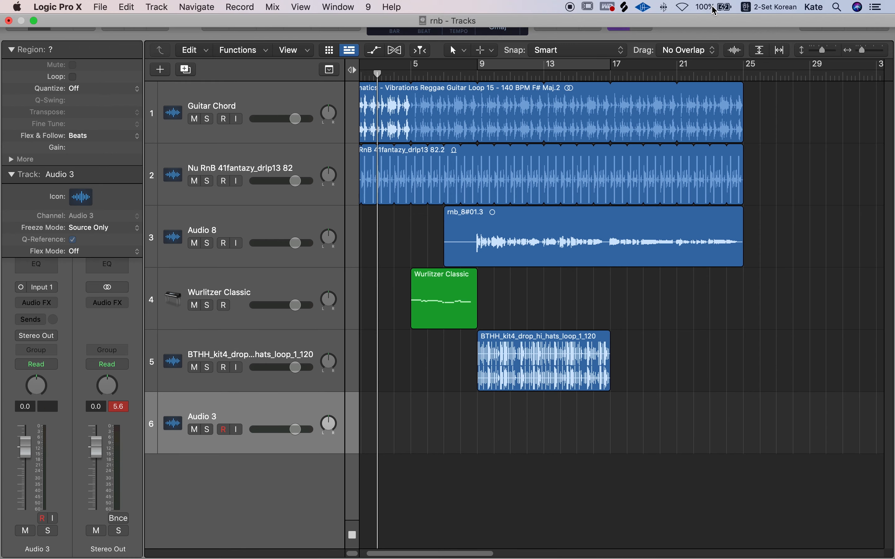
Import BTHH_kit4_drop_hi_hats_loop_1_120.wav from the Drum Top Loop folder in Finder onto the new audio track at bar 7.
mouse_move(679, 4)
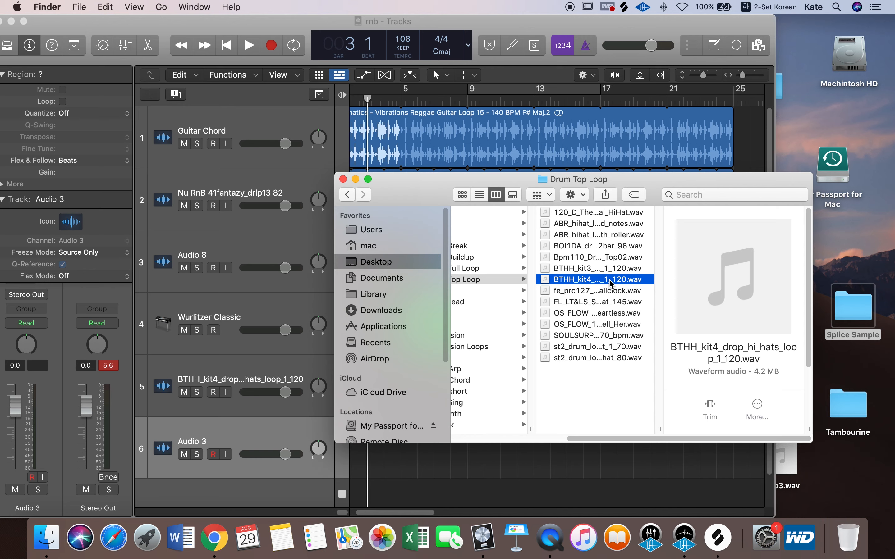
drag(611, 285, 436, 462)
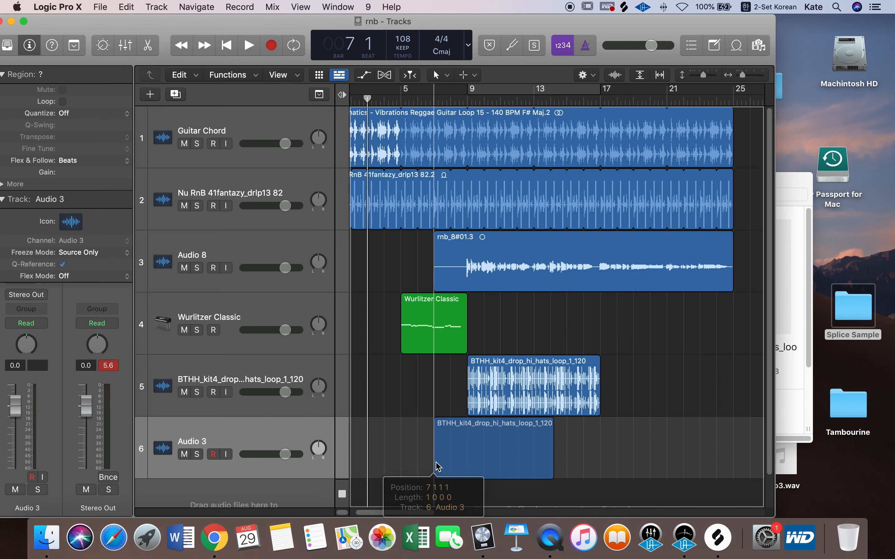
scroll(451, 460, up, 5)
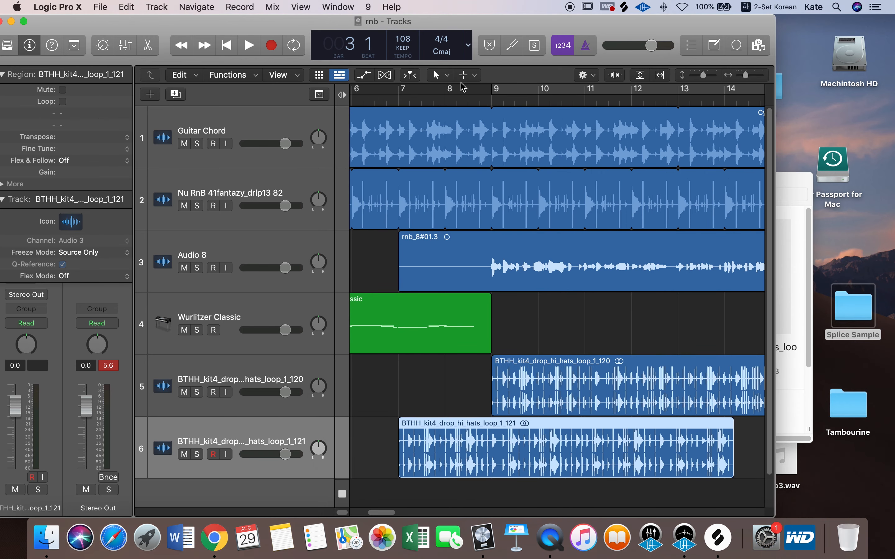
Delete the newly imported hi-hats region from track 6.
click(612, 509)
click(604, 449)
key(Delete)
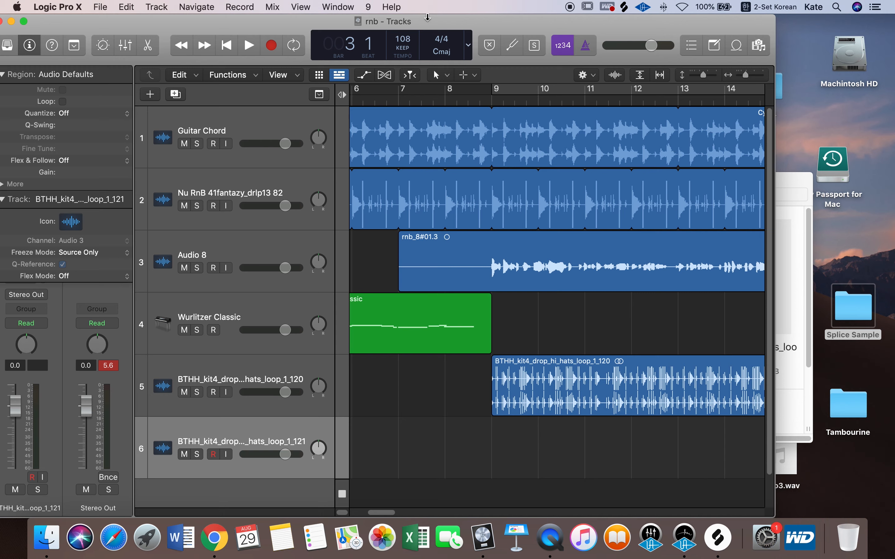
In the Smart Tempo project settings, set imported audio files to On + Align Bars and Beats and close the settings.
click(403, 48)
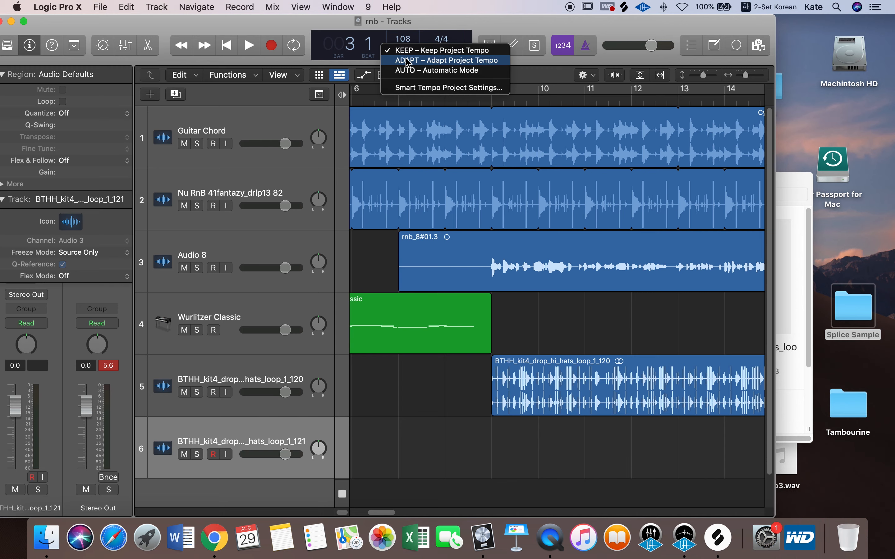
click(414, 89)
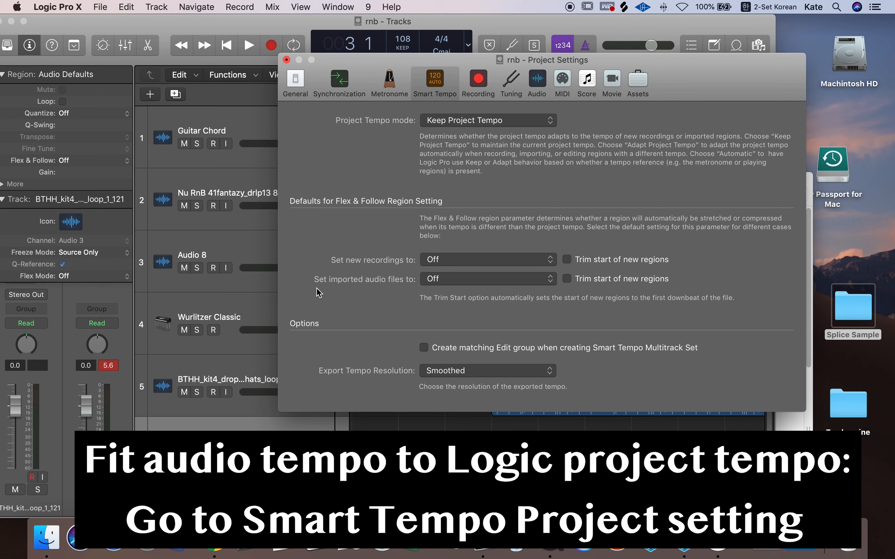
click(455, 282)
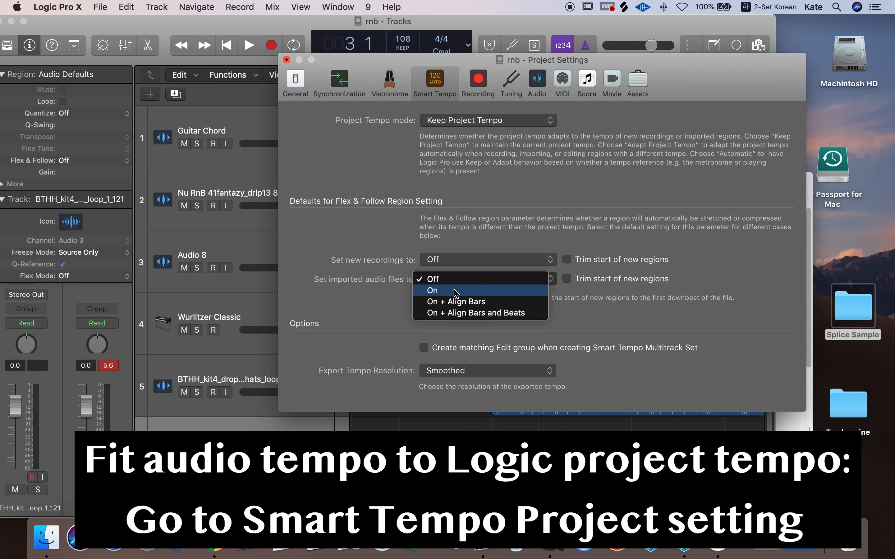
click(456, 312)
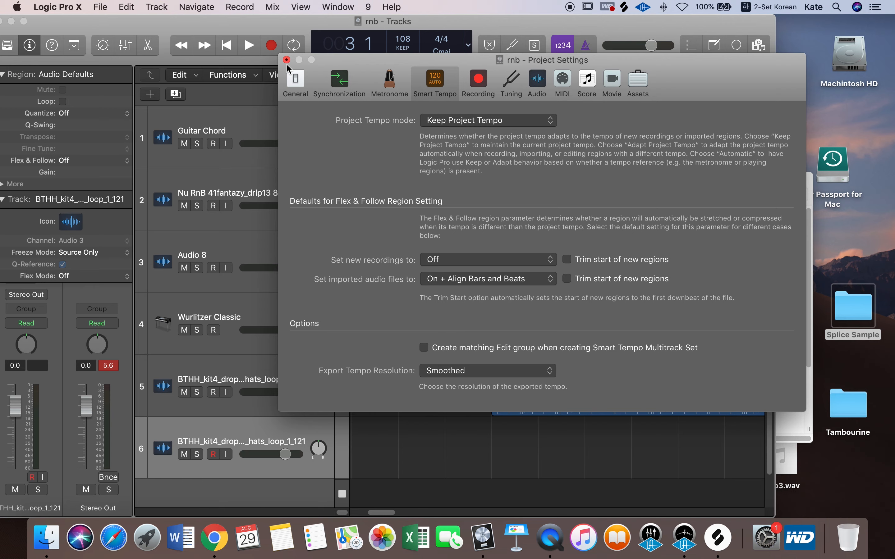
click(286, 59)
Import BTHH_kit4_drop_hi_hats_loop_1_120.wav from Finder again onto track 6 at bar 7.
click(795, 212)
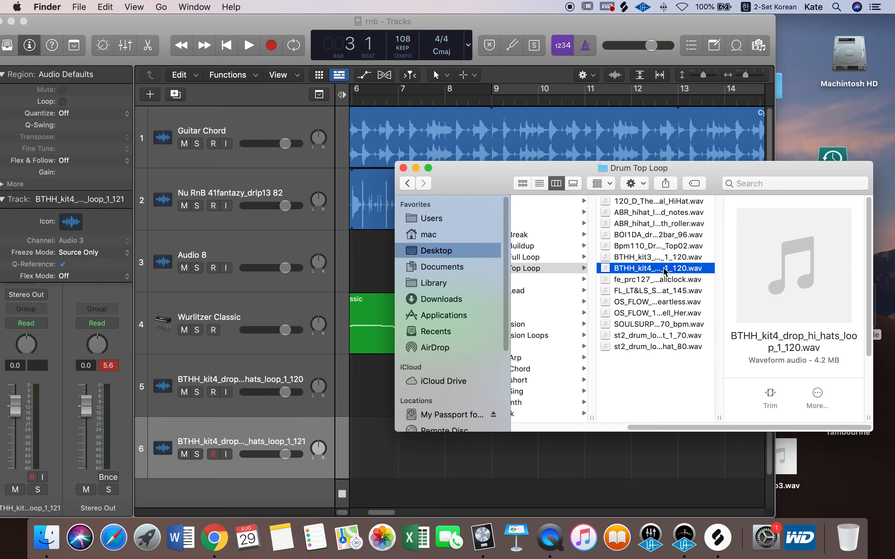
drag(664, 272, 399, 471)
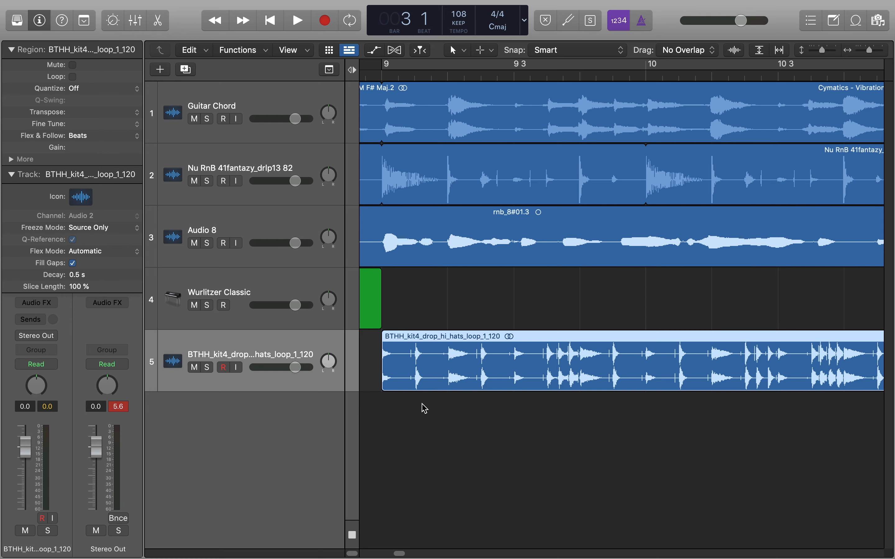
Place the playhead at bar 9 and advance it transient by transient to bar 10.
click(422, 404)
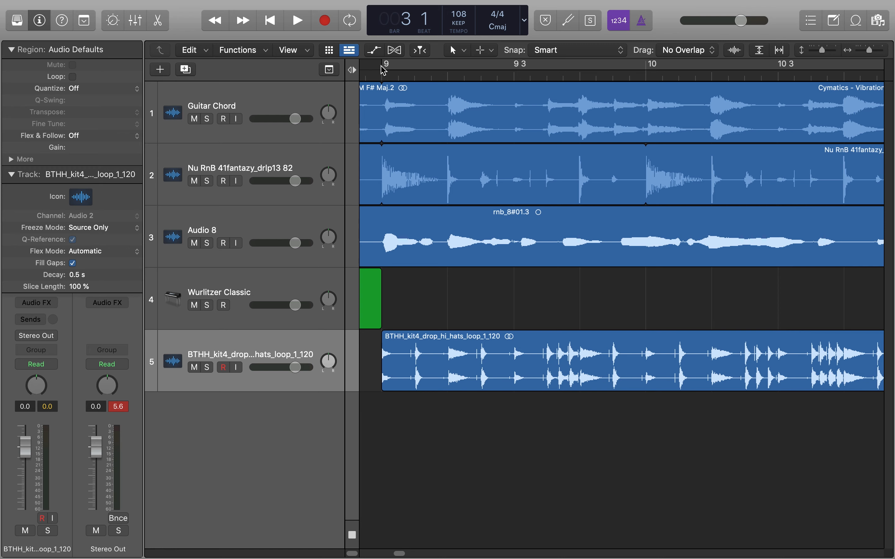
click(376, 76)
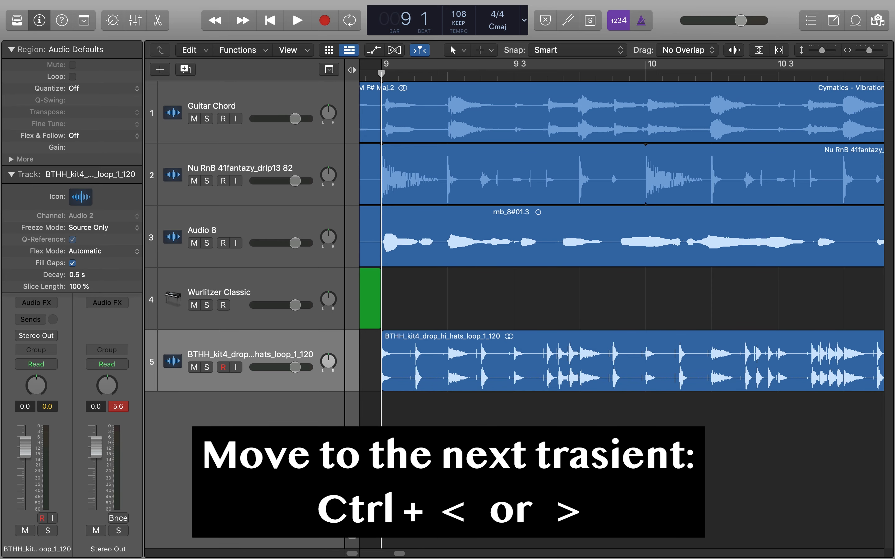
key(ctrl+period)
key(ctrl+period)
key(ctrl+period)
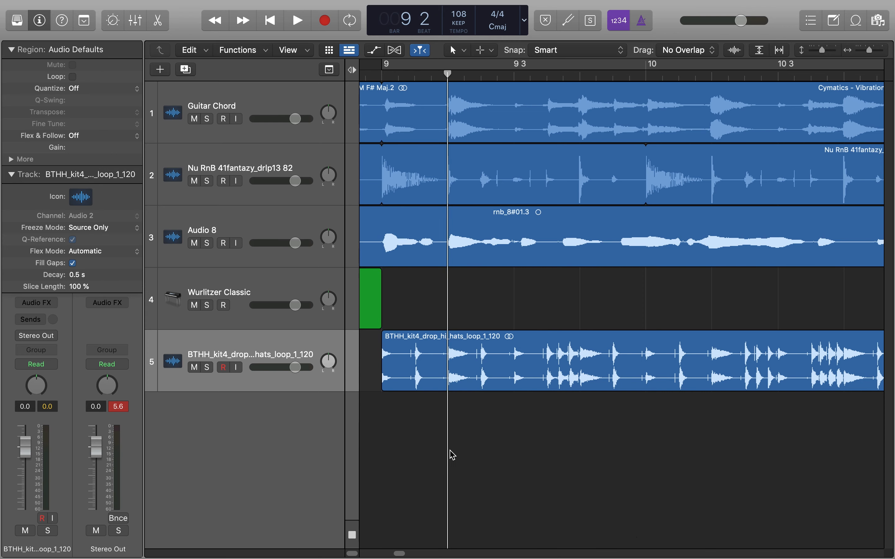
key(ctrl+period)
key(ctrl+period)
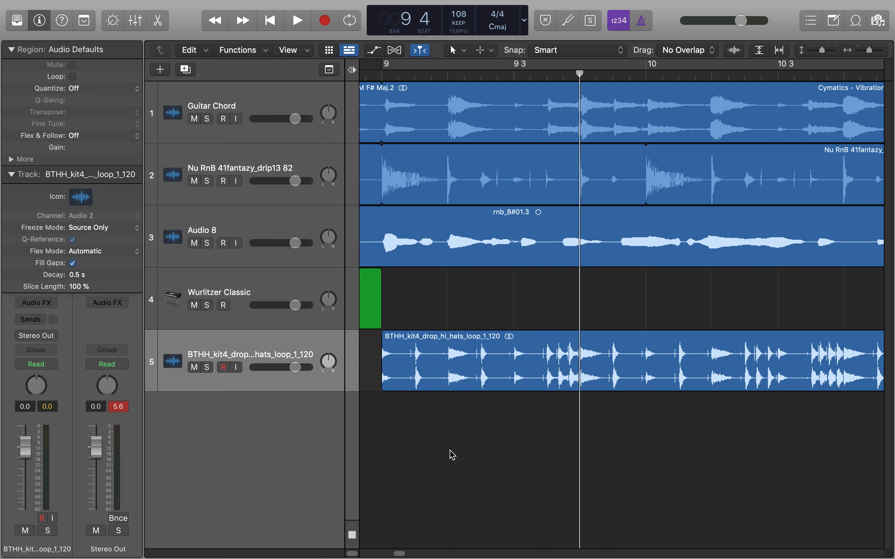
key(ctrl+period)
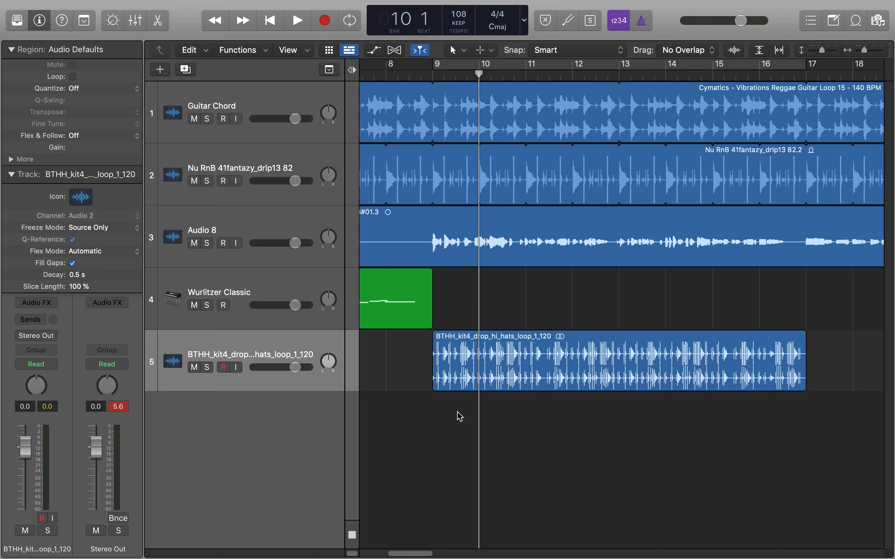
Try trimming the hi-hats region on track 5 before and after the playhead at bar 10, undoing the start trim.
click(448, 385)
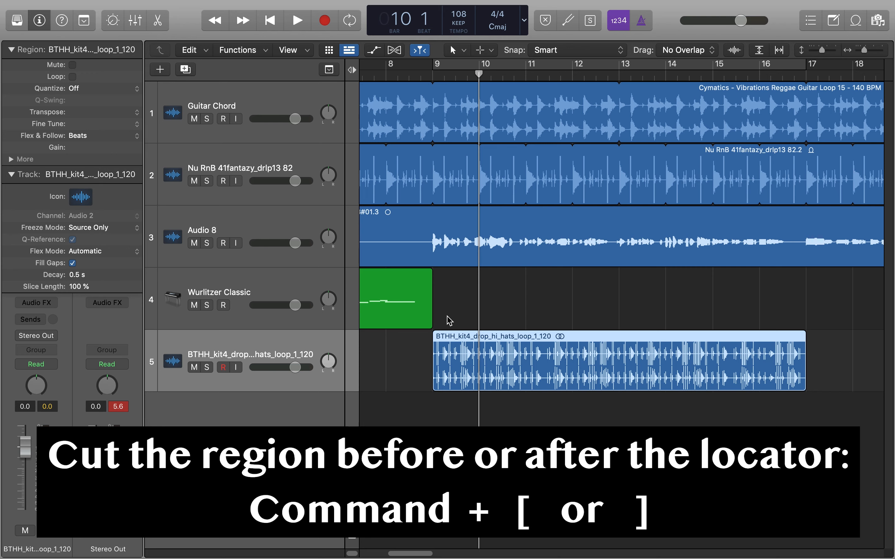
key(super+bracketleft)
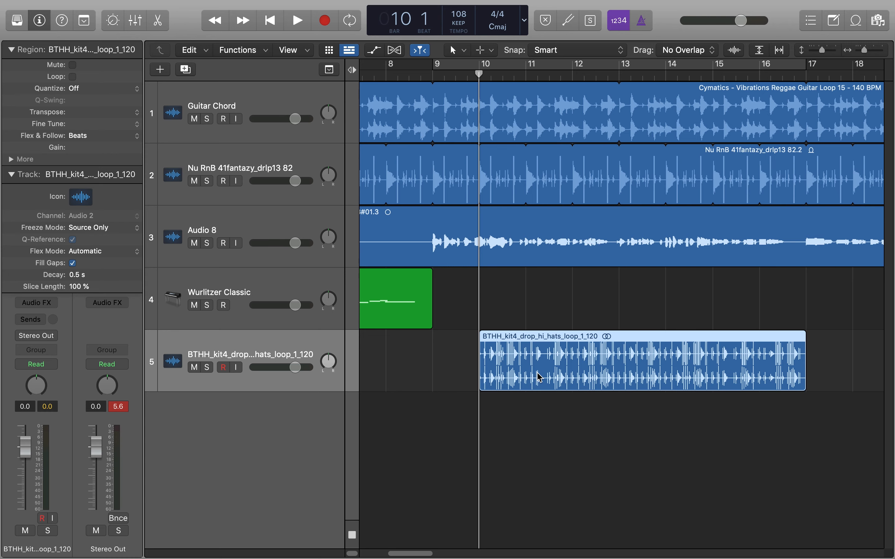
key(super+z)
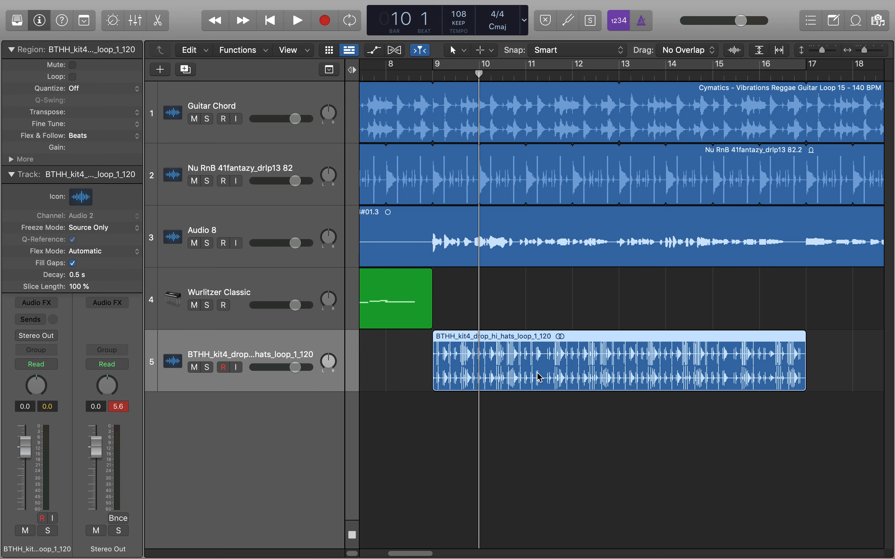
key(alt+bracketright)
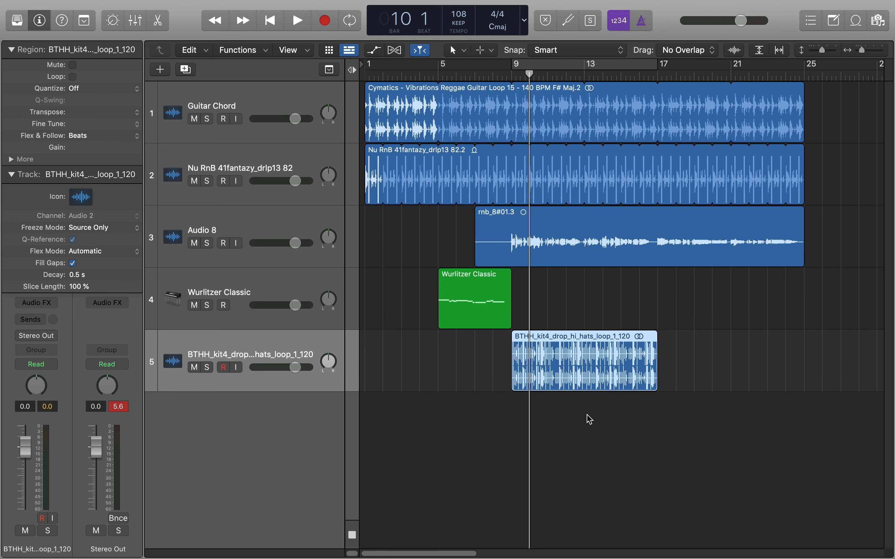
Move the hi-hats region on track 5 one bar later so it starts at bar 10.
click(593, 412)
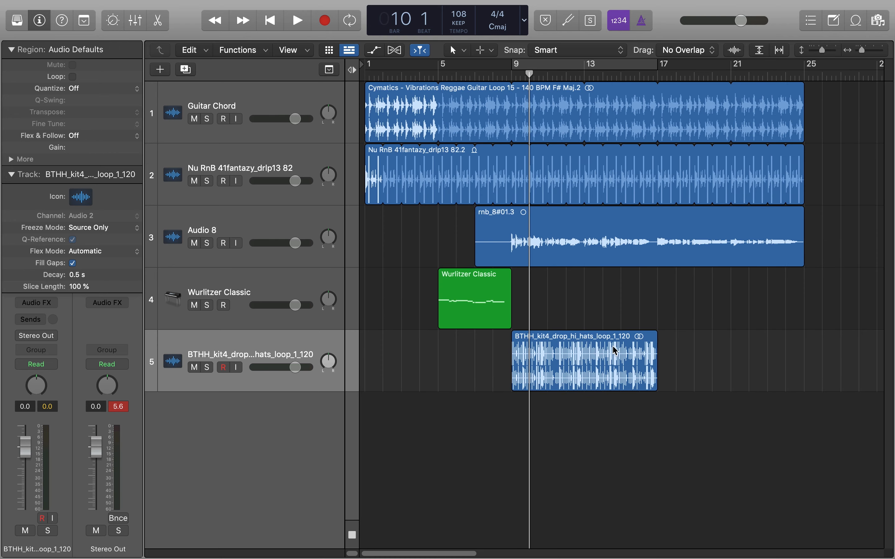
drag(591, 352, 609, 364)
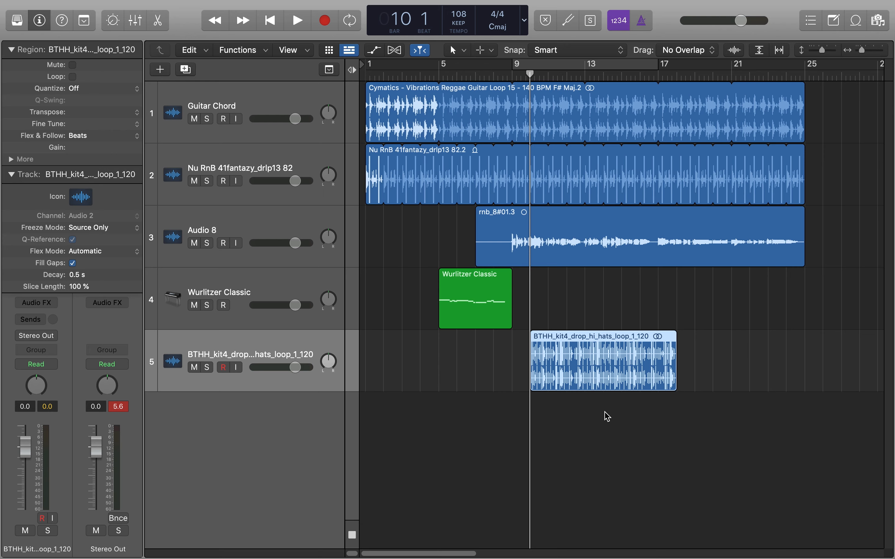
Place the playhead at bar 3 and move the selected hi-hats region to the playhead.
key(slash)
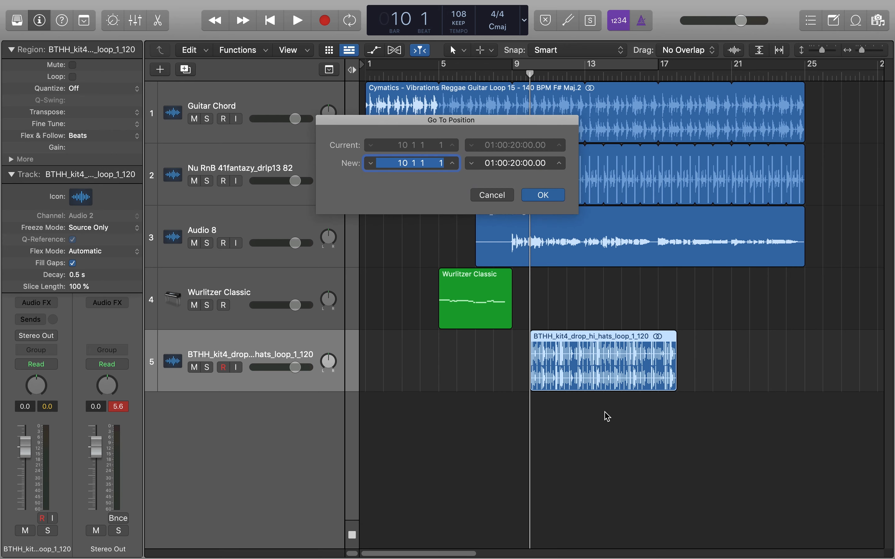
text(3)
key(Return)
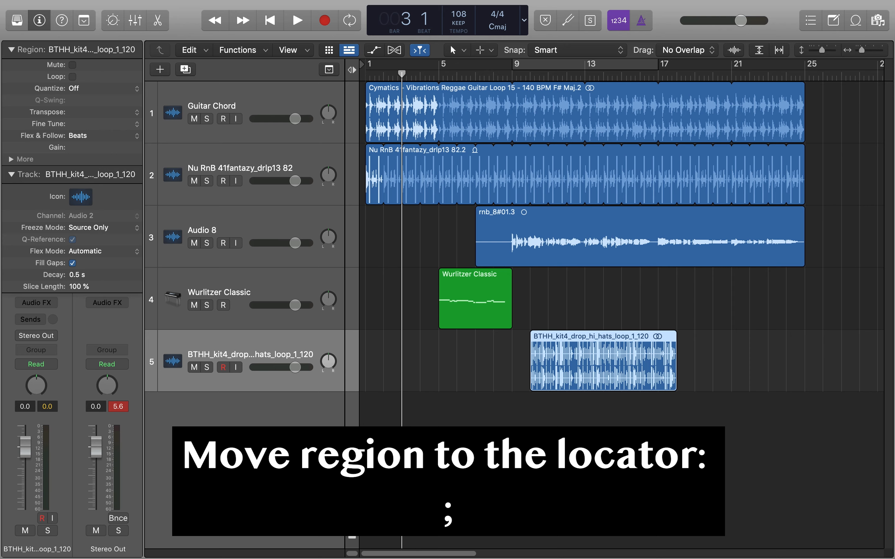
key(semicolon)
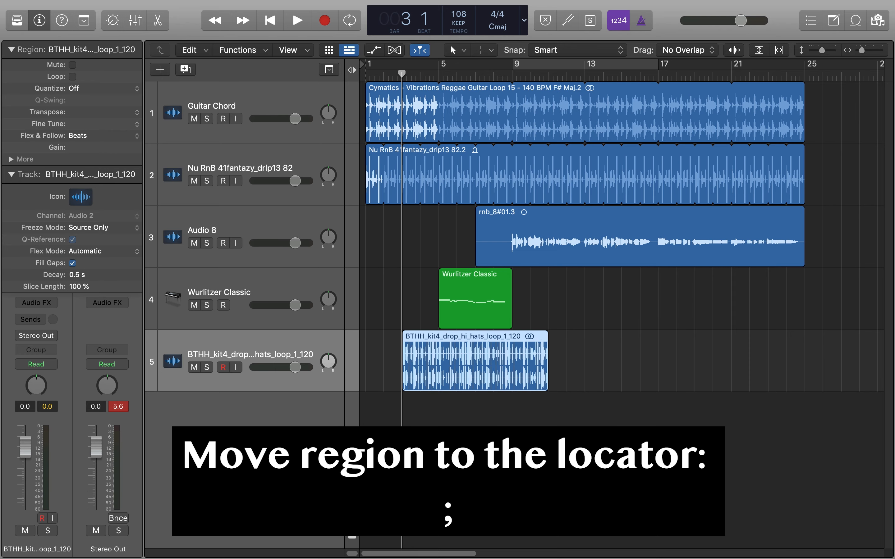
Undo the last region move and set the cycle range to the hi-hats region on track 5.
key(super+z)
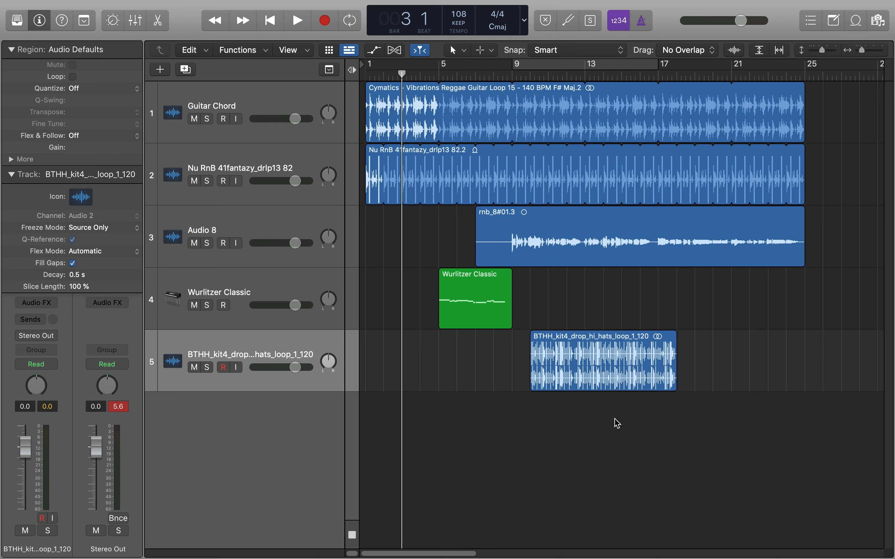
click(599, 357)
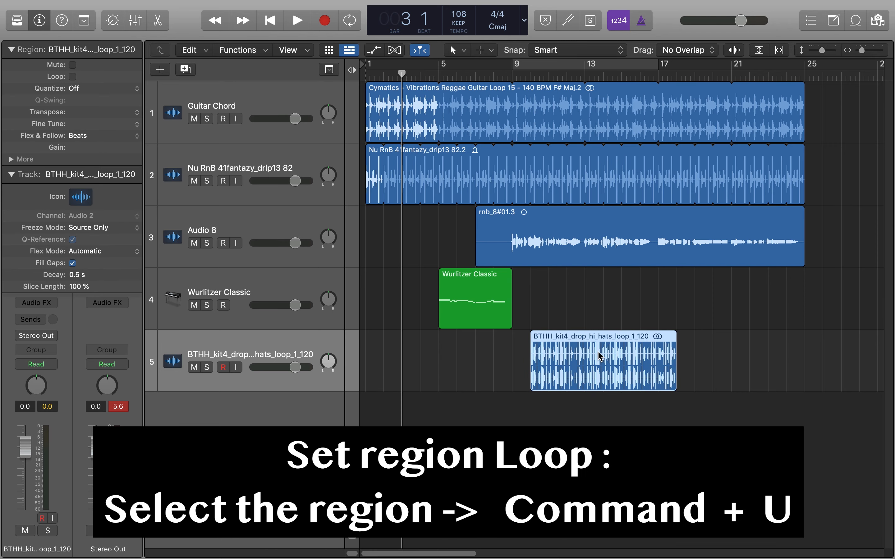
key(super+u)
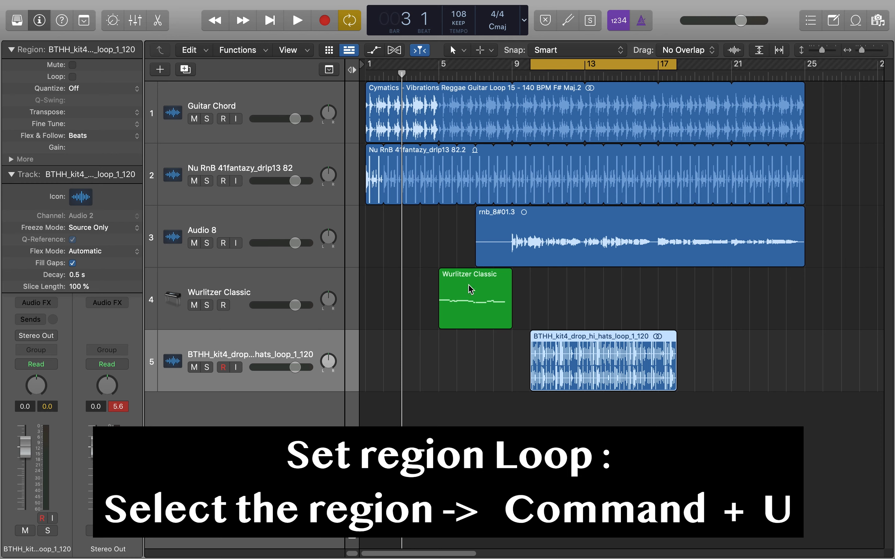
Set the cycle range to the Wurlitzer Classic region, toggle cycle mode several times, and leave it off with nothing selected.
click(501, 308)
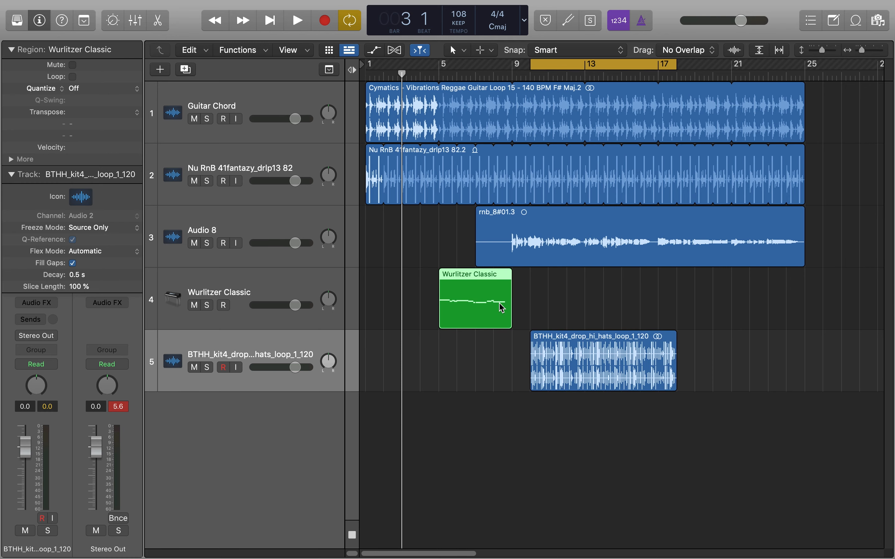
key(super+u)
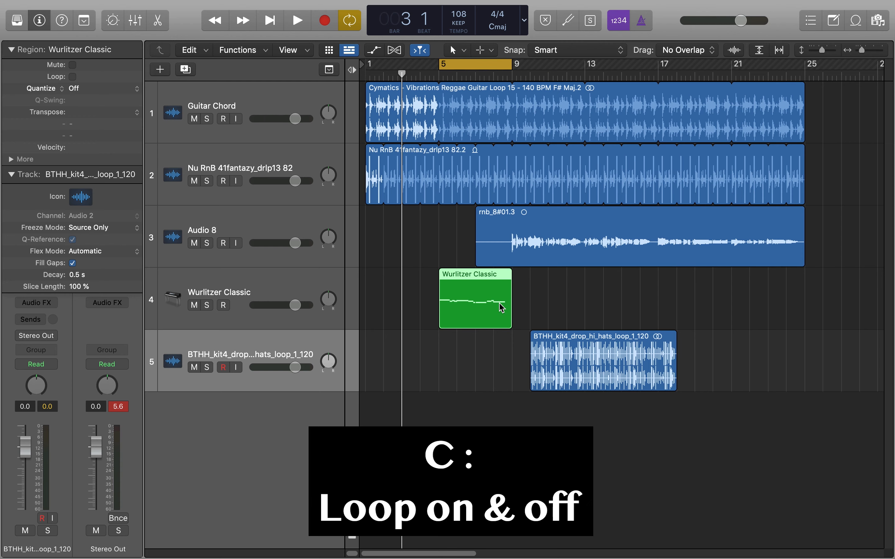
key(c)
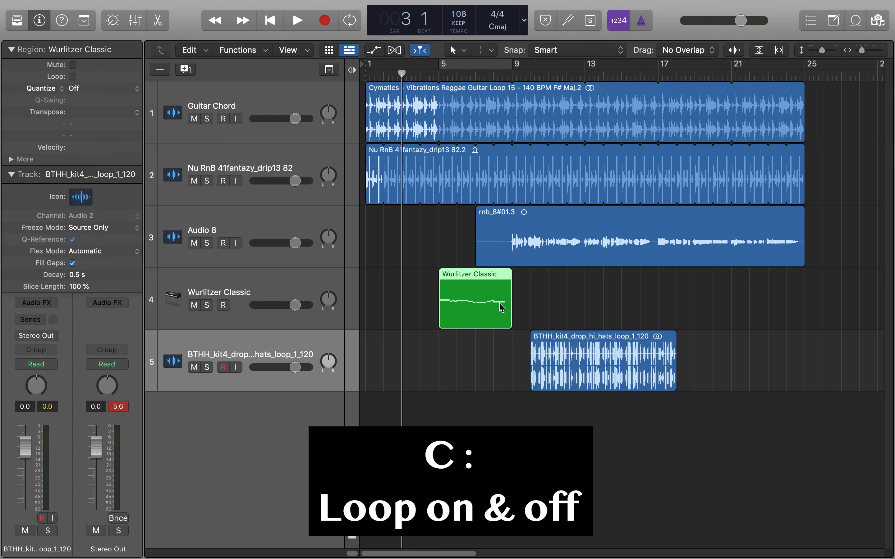
key(c)
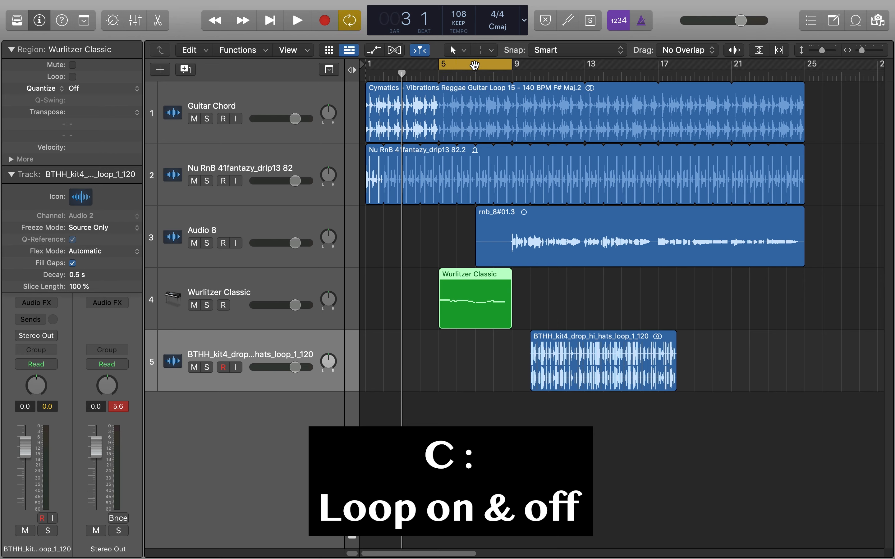
key(c)
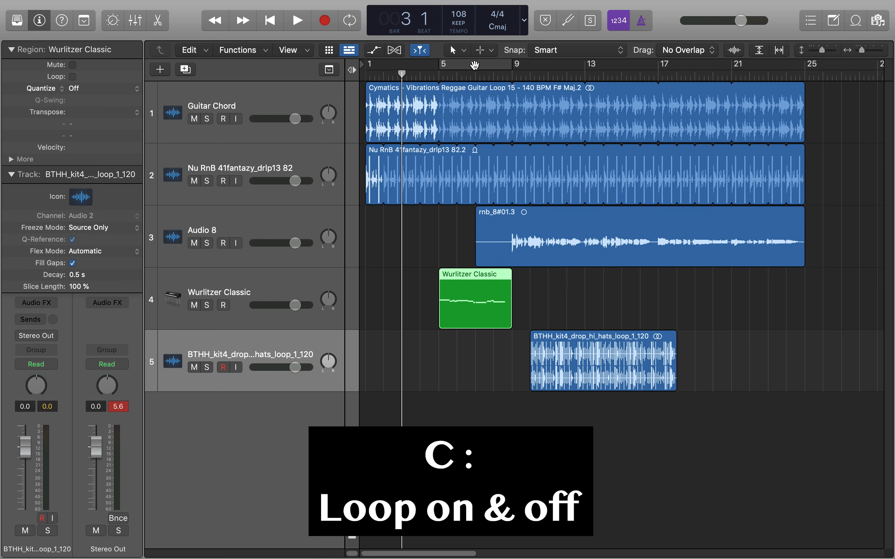
key(c)
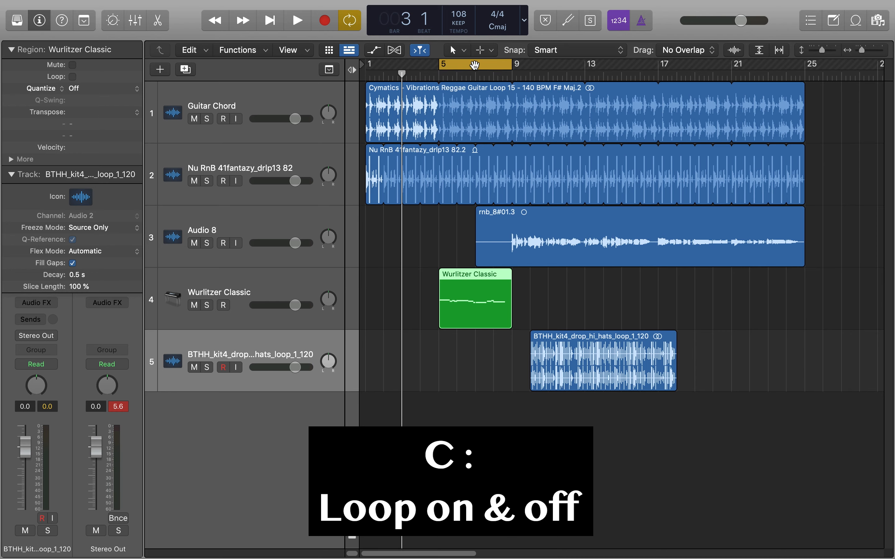
key(c)
click(461, 263)
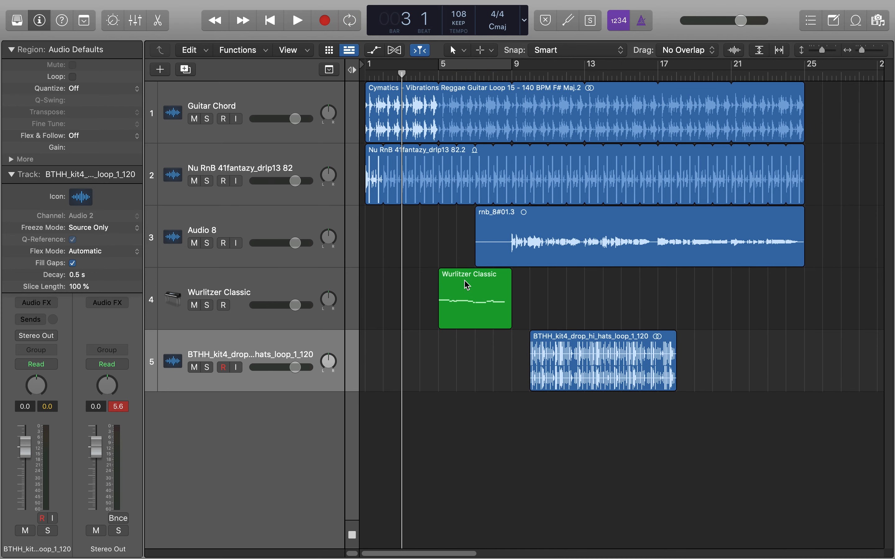
Open the Wurlitzer Classic region in the Piano Roll and shorten all of its overlapping notes.
double_click(468, 285)
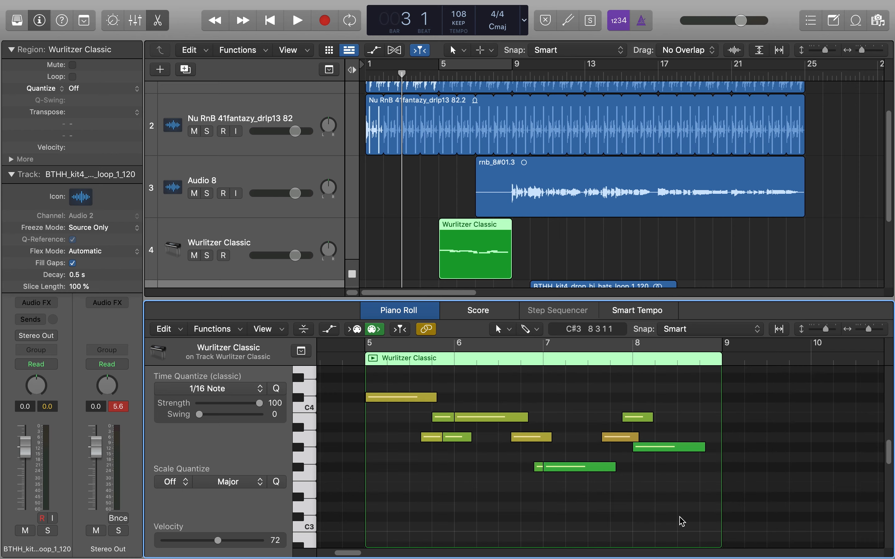
key(super+a)
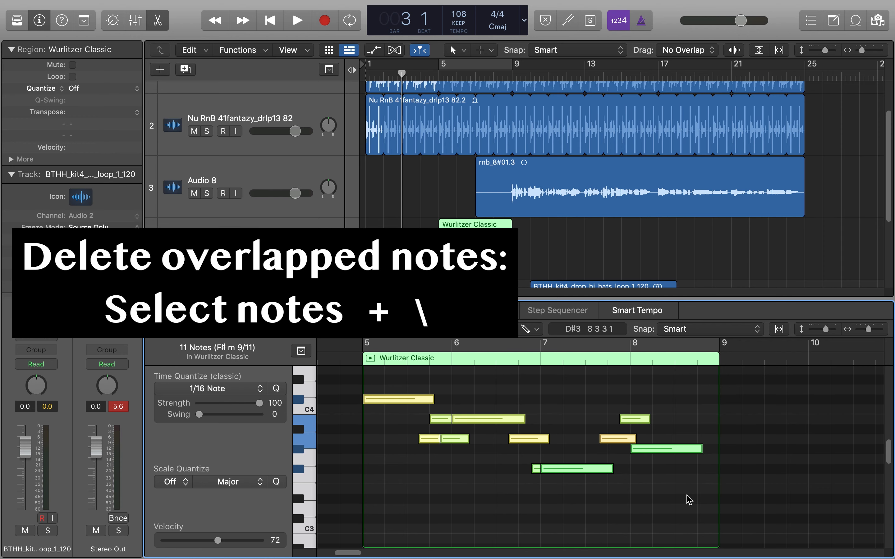
key(backslash)
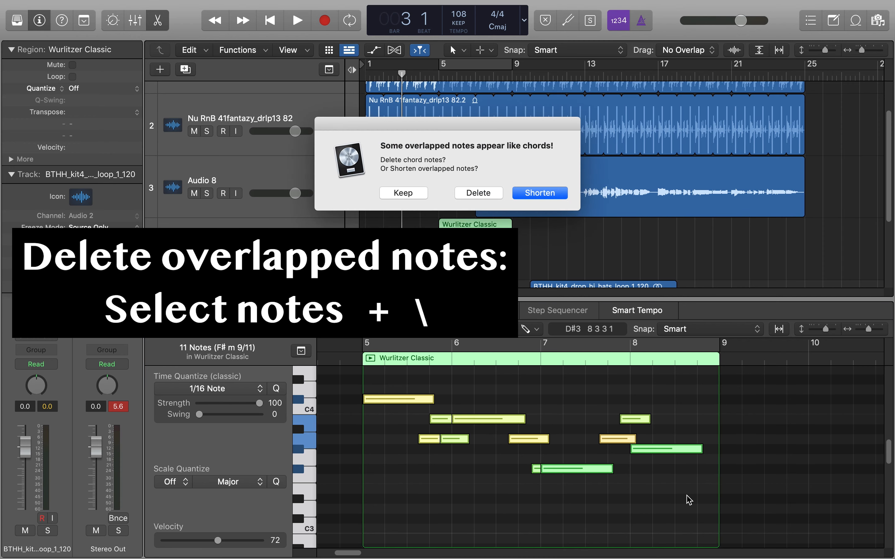
click(548, 196)
click(619, 496)
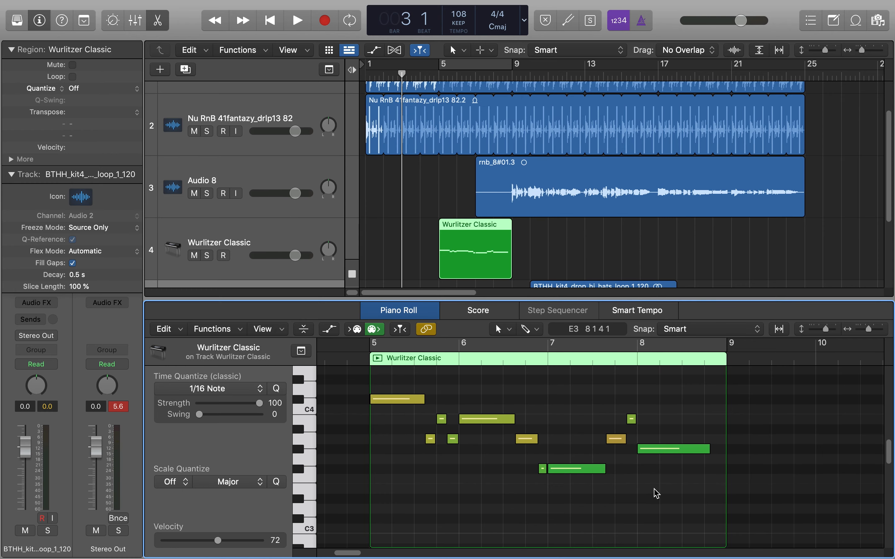
Transpose the A3 note between bars 6 and 7 up and down by semitones, leaving it one semitone lower.
click(569, 469)
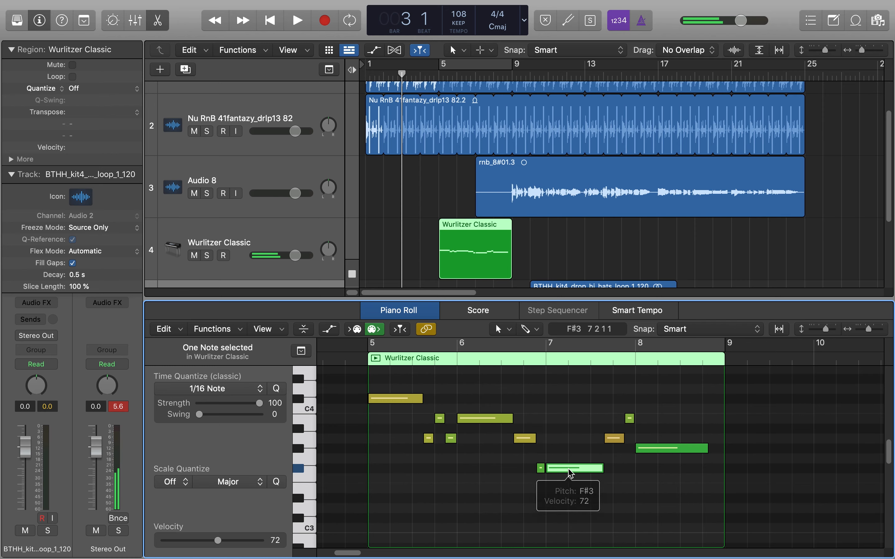
drag(571, 473, 573, 475)
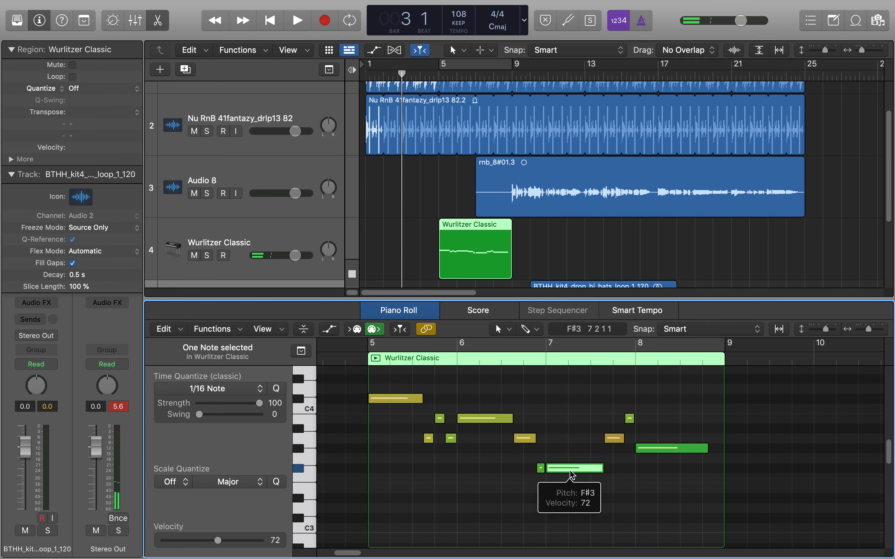
click(525, 439)
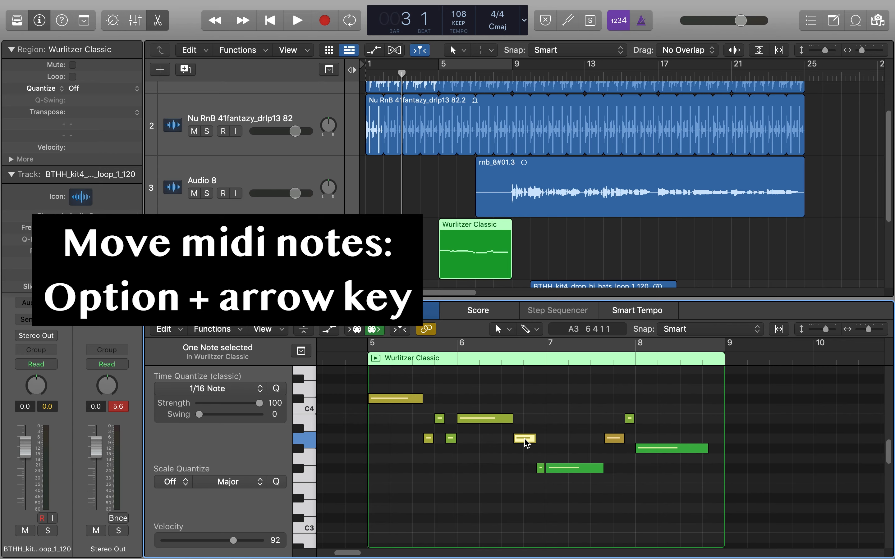
key(alt+Up)
key(alt+Up)
key(alt+Down)
key(alt+Down)
key(alt+Down)
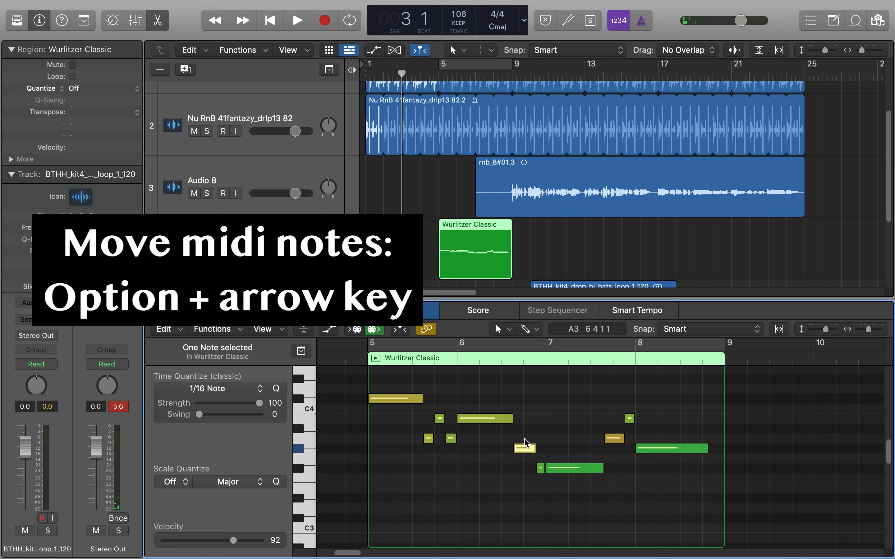
Nudge the selected note between bars 6 and 7 earlier and later in time, returning it to its starting position.
key(alt+Left)
key(alt+Left)
key(alt+Left)
key(alt+Left)
key(alt+Right)
key(alt+Right)
key(alt+Right)
key(alt+Right)
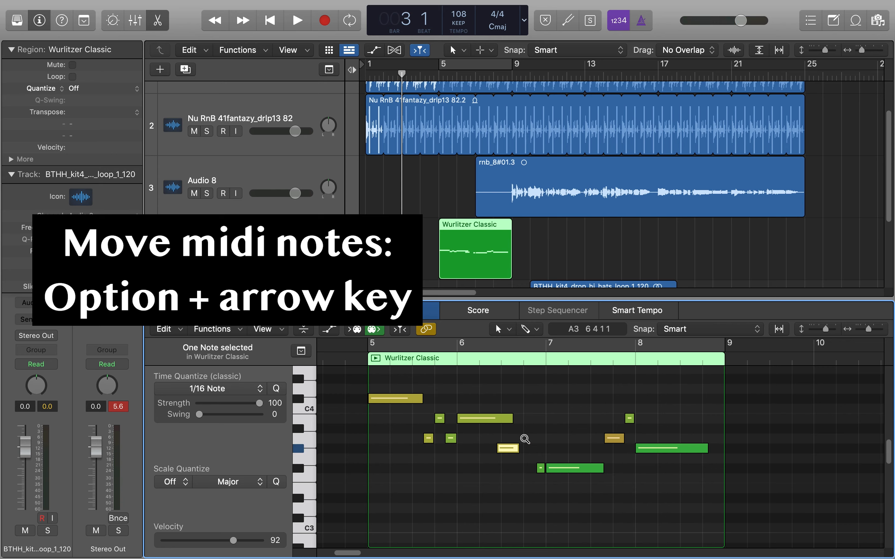
key(alt+Right)
key(alt+Left)
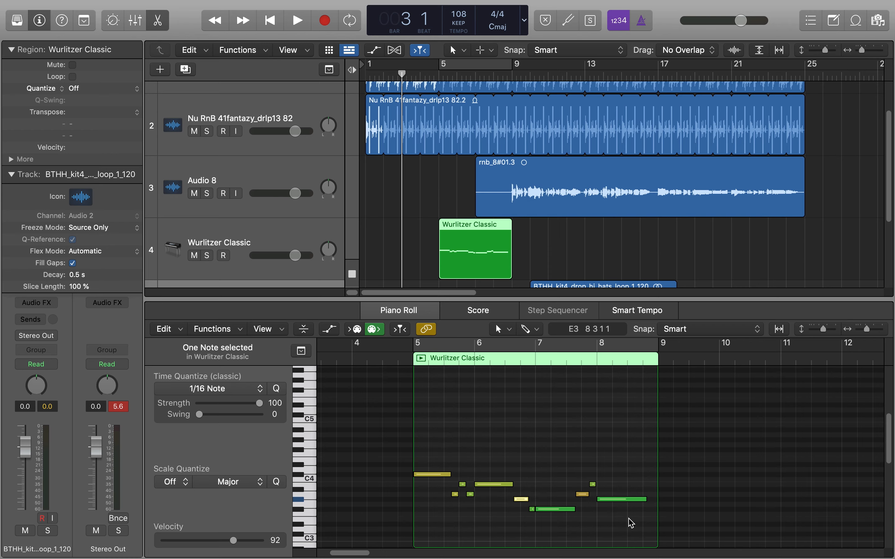
Select all the Wurlitzer notes, transpose them up and down by octaves, and return them to their original pitch.
drag(631, 523, 428, 462)
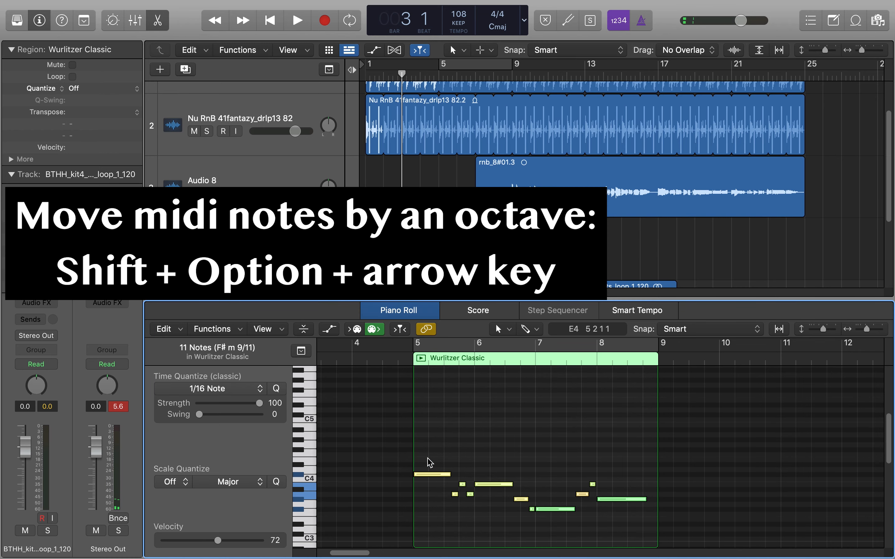
key(shift+alt+Up)
key(shift+alt+Down)
key(shift+alt+Down)
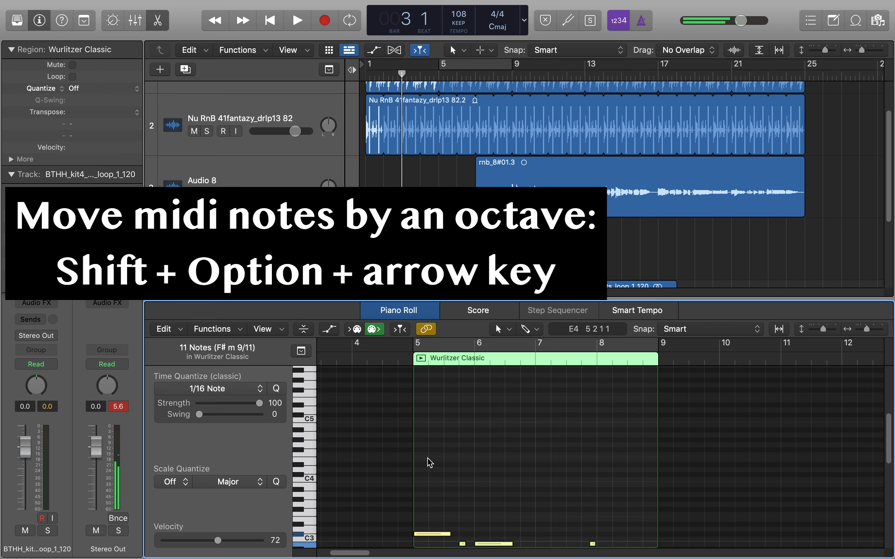
key(shift+alt+Up)
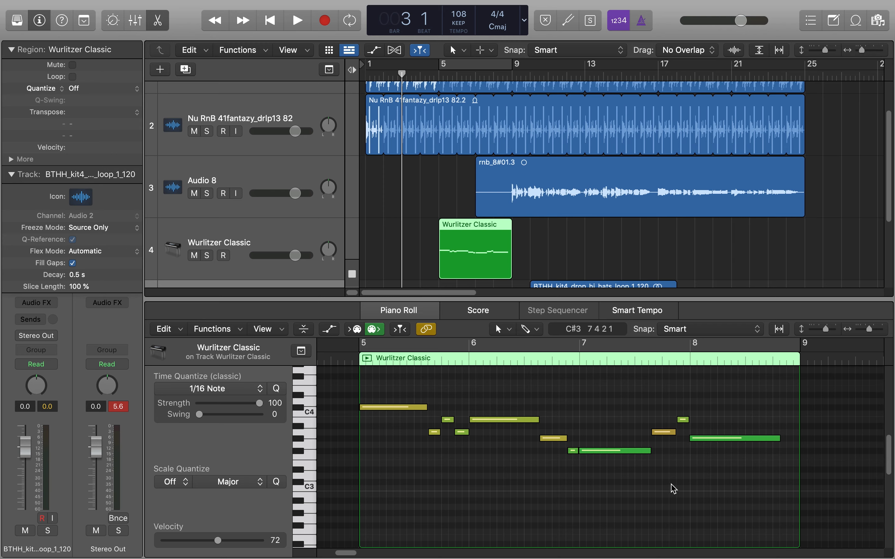
Select all the Wurlitzer notes, shorten them to the same length of about half a beat, and deselect them.
click(388, 407)
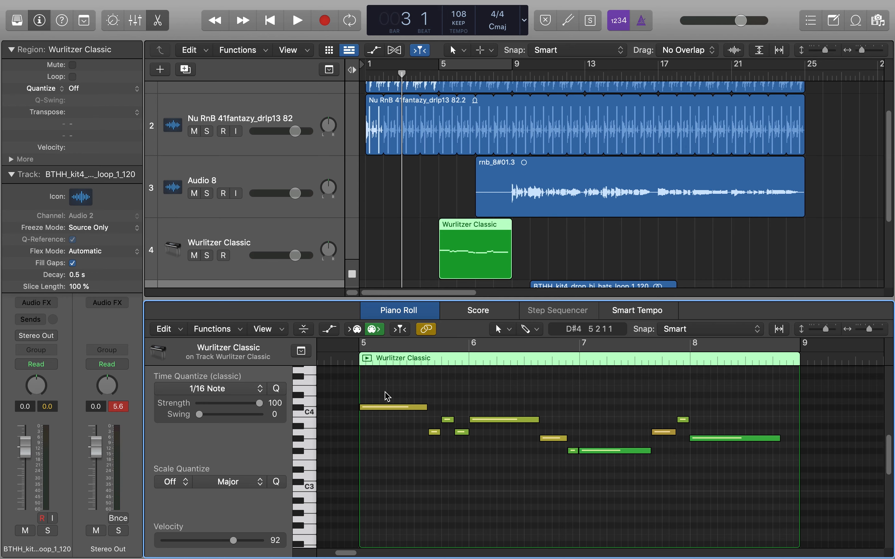
key(super+a)
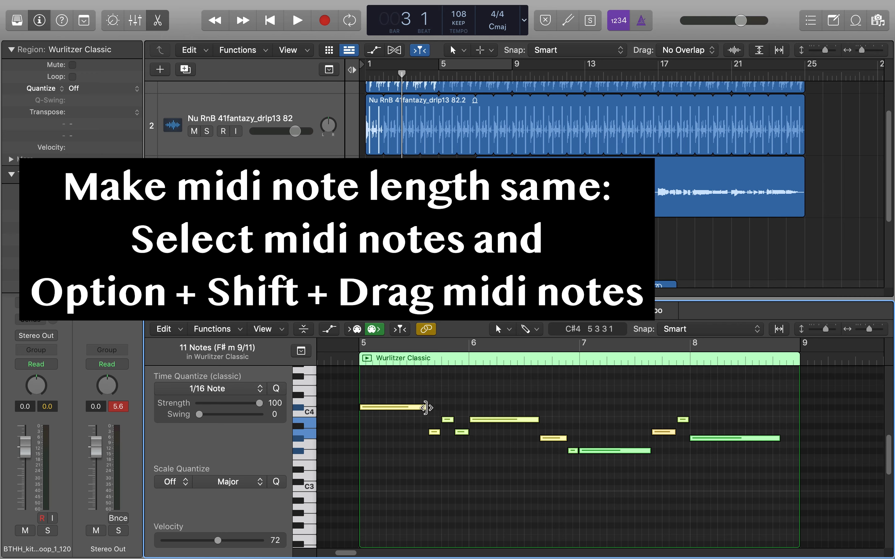
drag(426, 408, 369, 409)
click(520, 468)
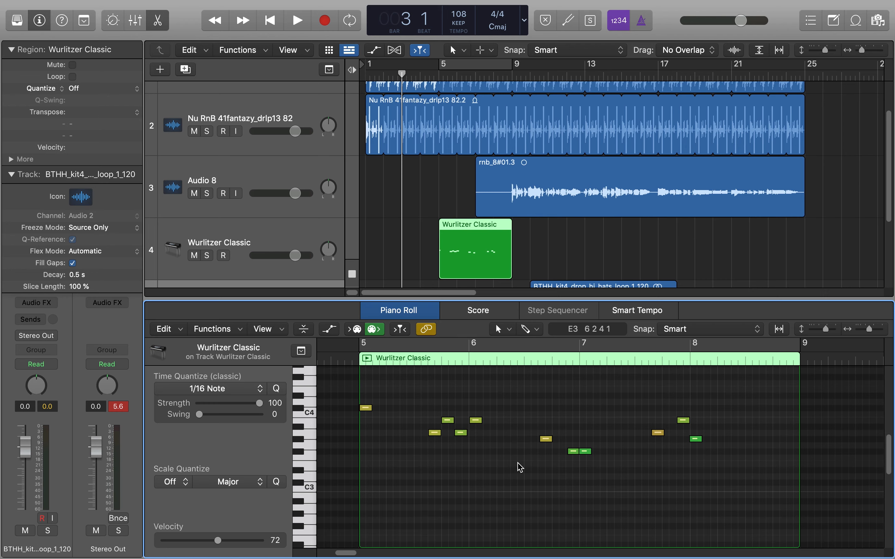
Close the Piano Roll, and show and hide the editor for the hi-hats track.
key(e)
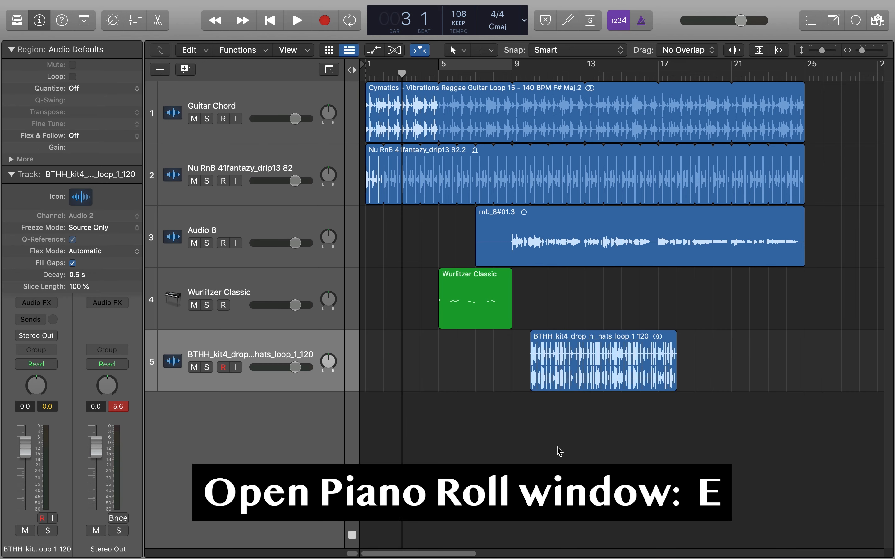
key(e)
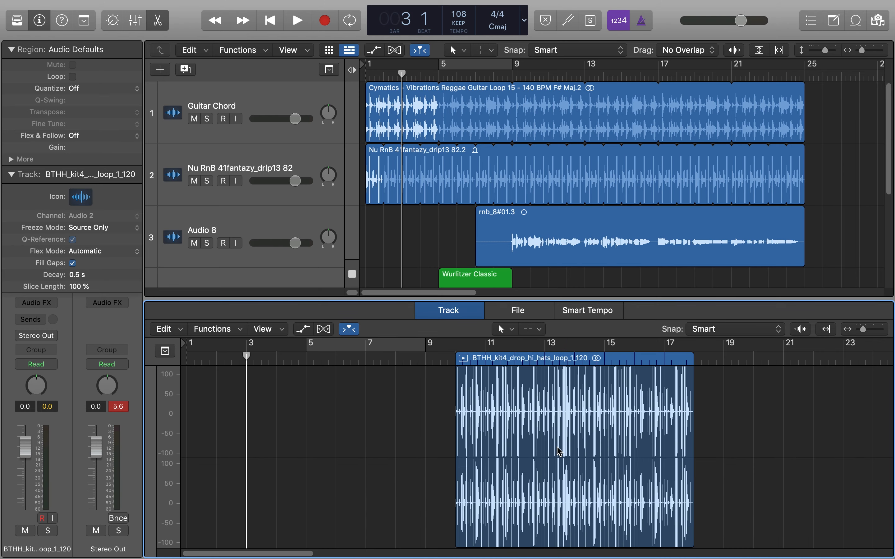
key(e)
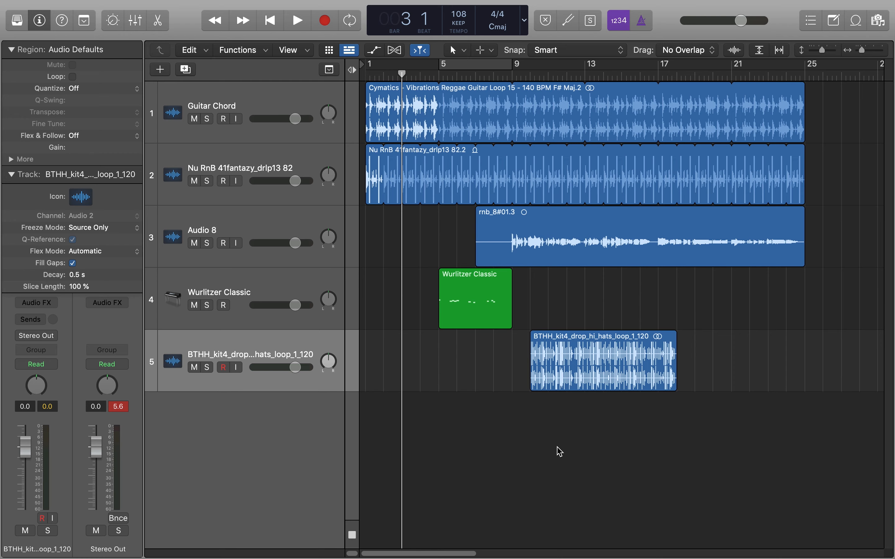
Show the Mixer with all the project's channel strips and hide it again.
key(x)
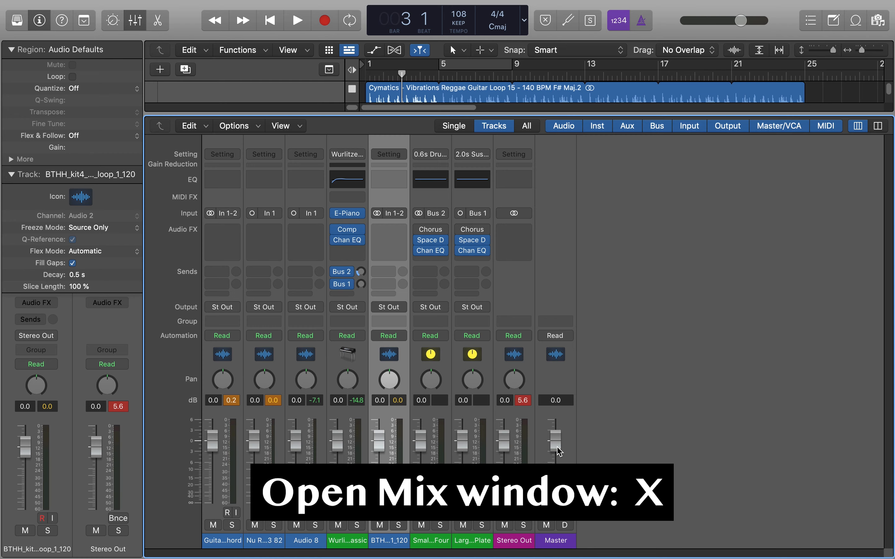
key(x)
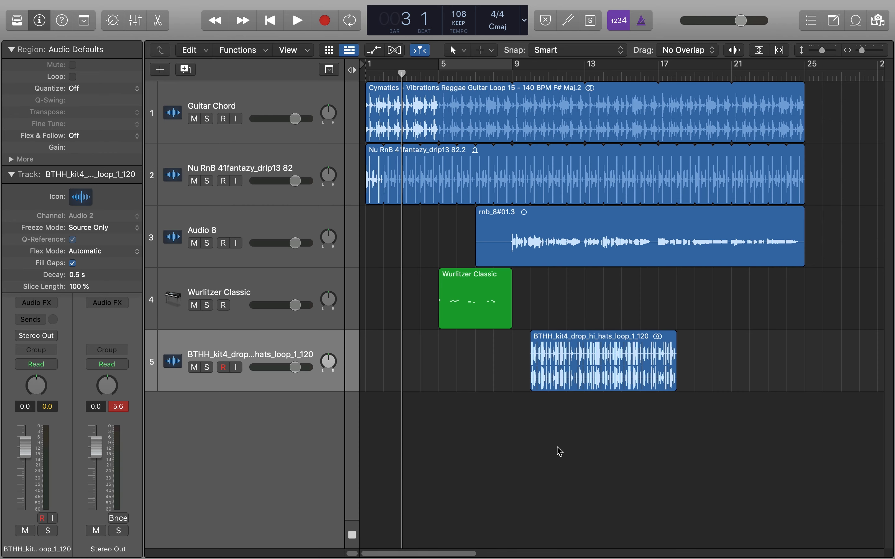
Show and hide the Apple Loops browser, and do the same with the Event list.
key(o)
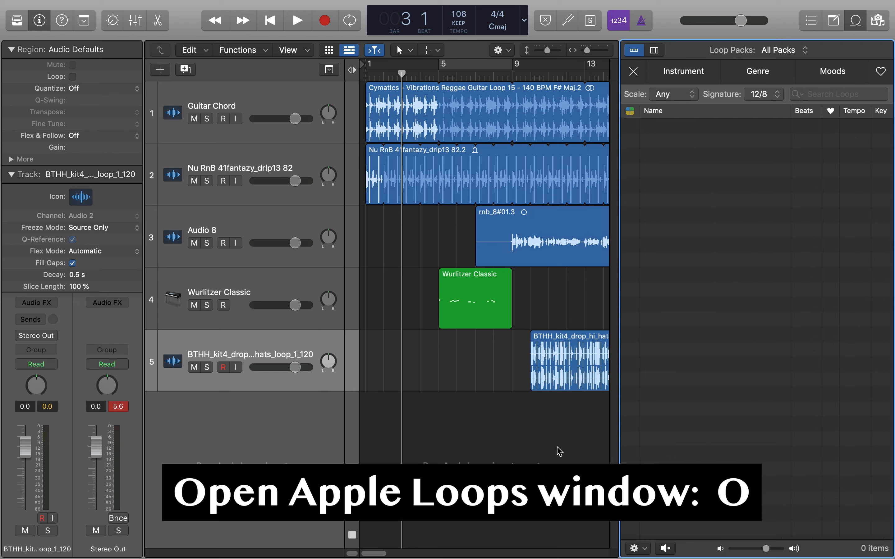
key(o)
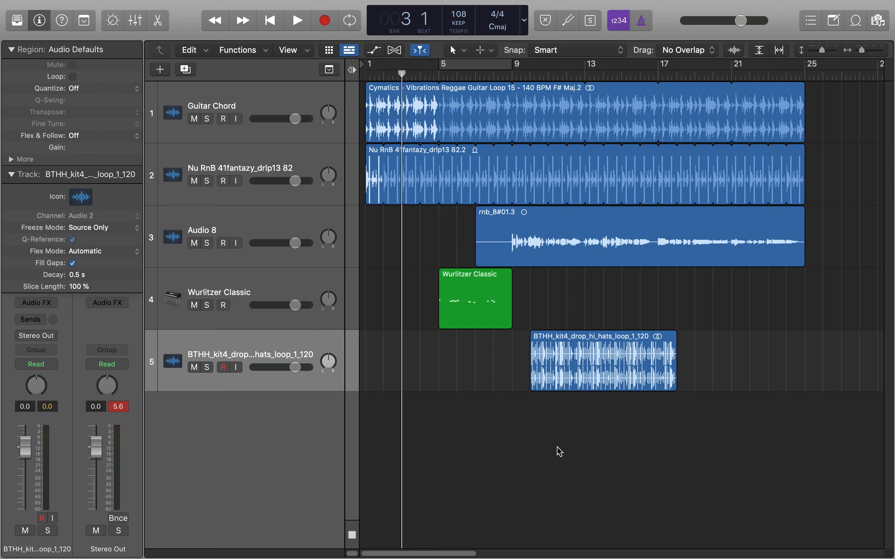
key(d)
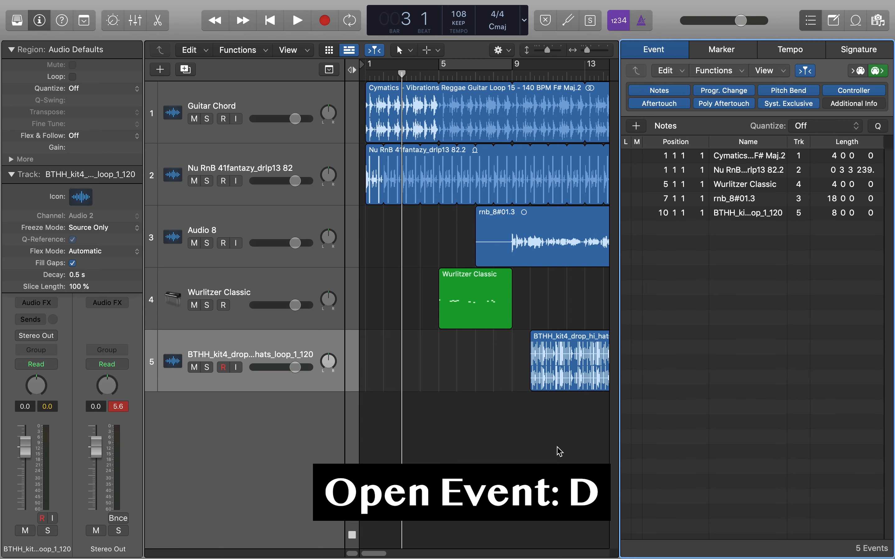
key(d)
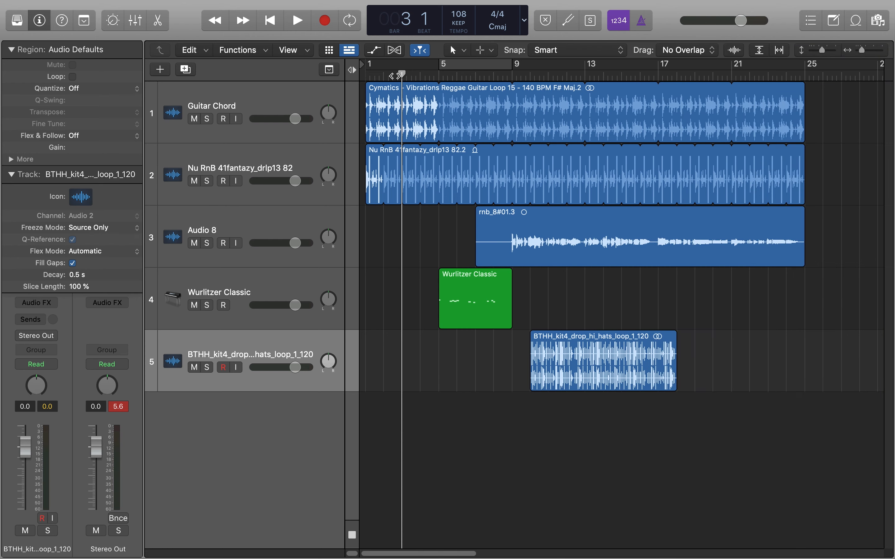
Move the playhead to bar 6, split the Wurlitzer Classic region there, and undo the split.
drag(401, 74, 456, 68)
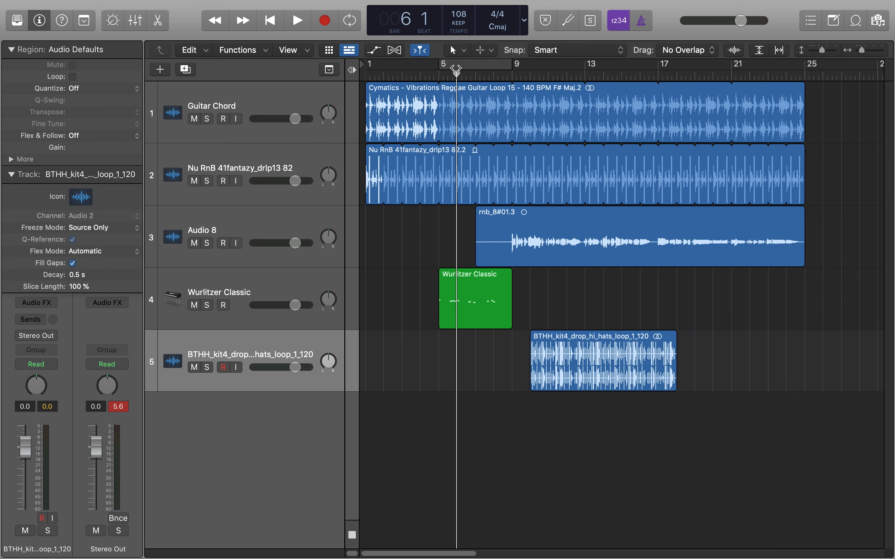
click(450, 317)
key(super+t)
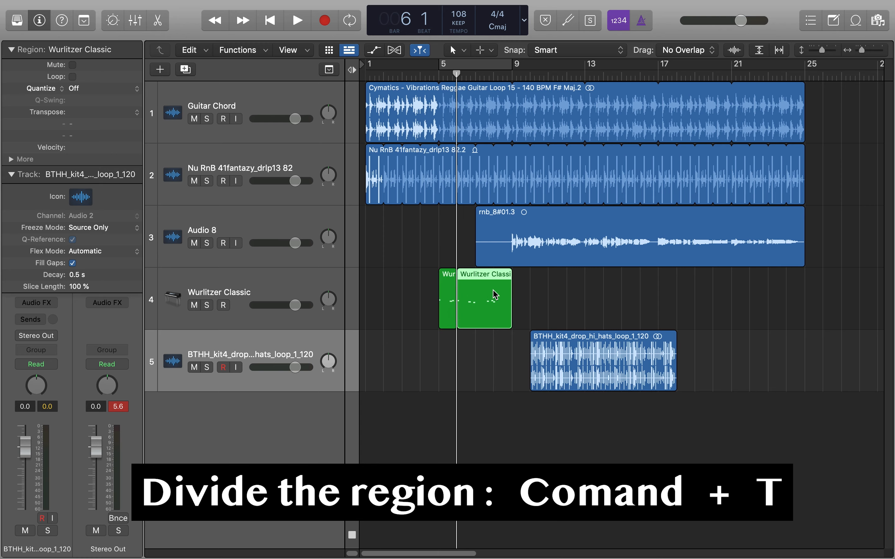
key(super+z)
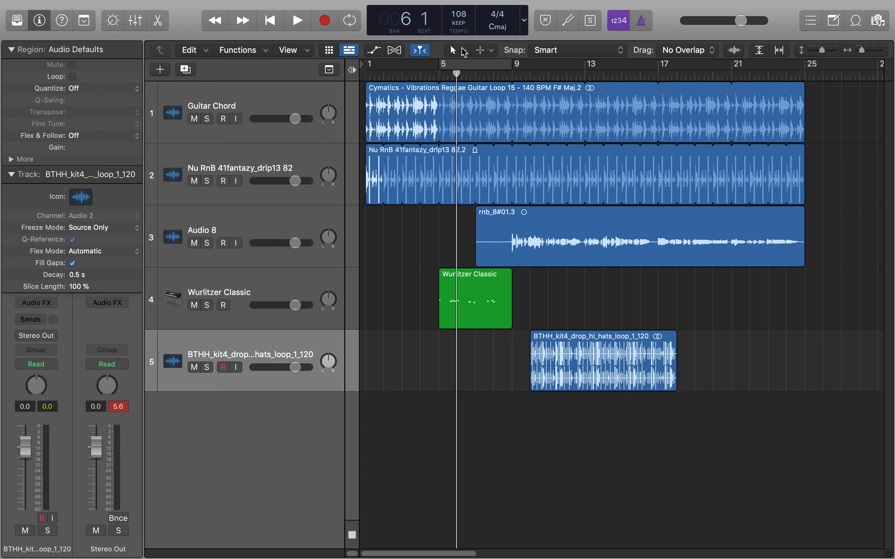
Review the available primary tools without changing the choice, and set the secondary tool to the Pencil Tool.
click(468, 53)
click(466, 52)
click(465, 52)
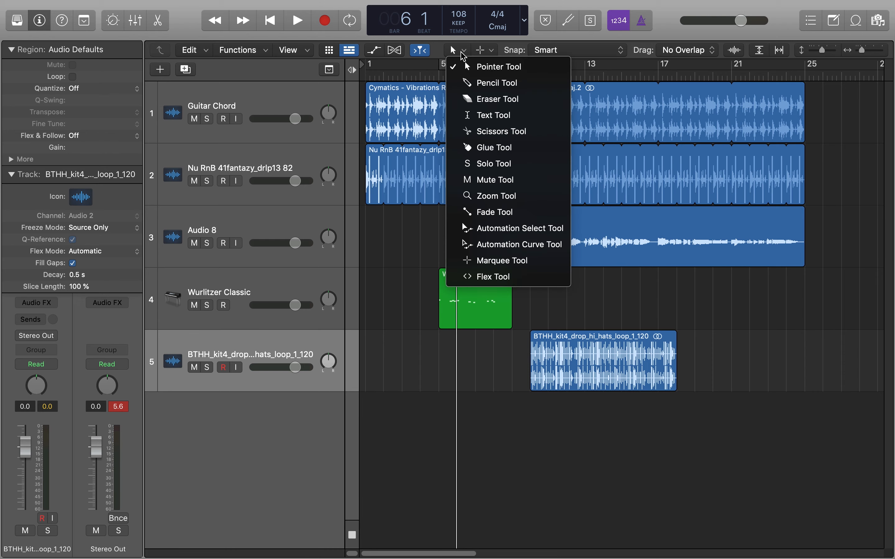
click(463, 53)
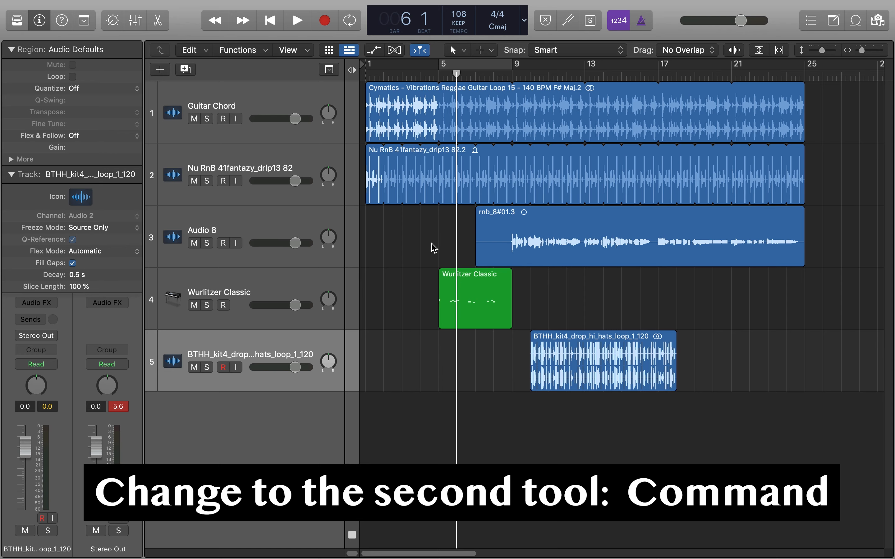
click(481, 51)
click(493, 83)
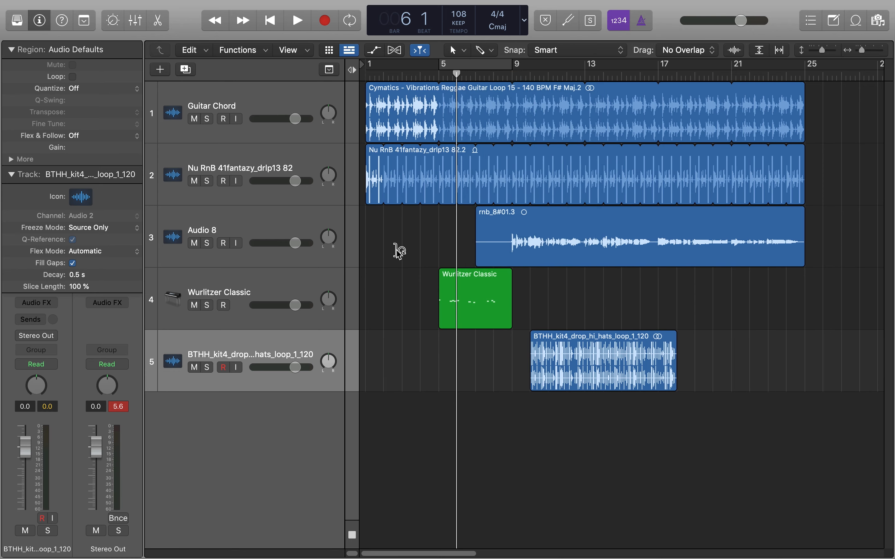